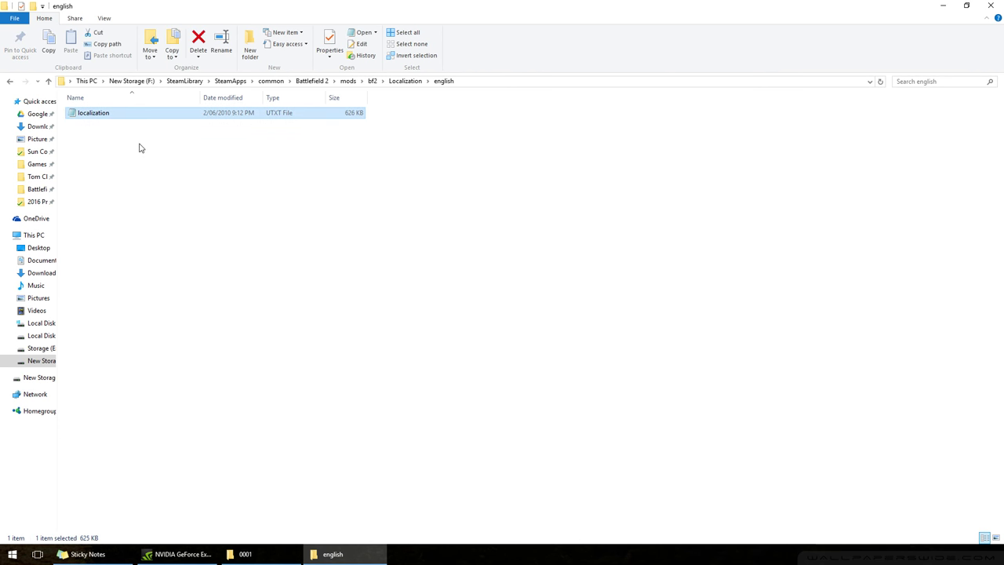
# Open the localization file in the english folder with Notepad and place its window nearer the middle of the screen
pyautogui.click(138, 150)
pyautogui.moveTo(156, 249); pyautogui.dragTo(175, 129)
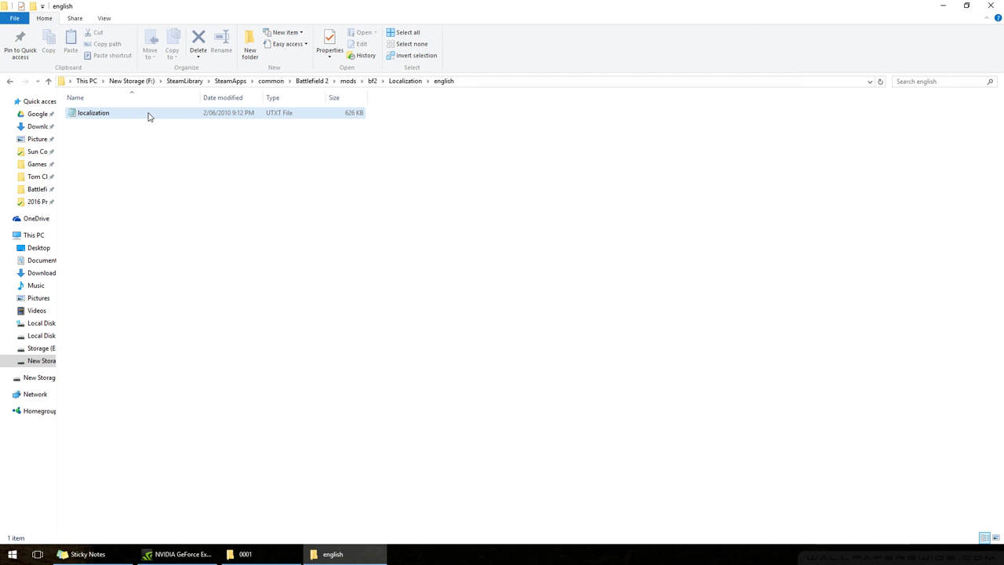
pyautogui.doubleClick(149, 116)
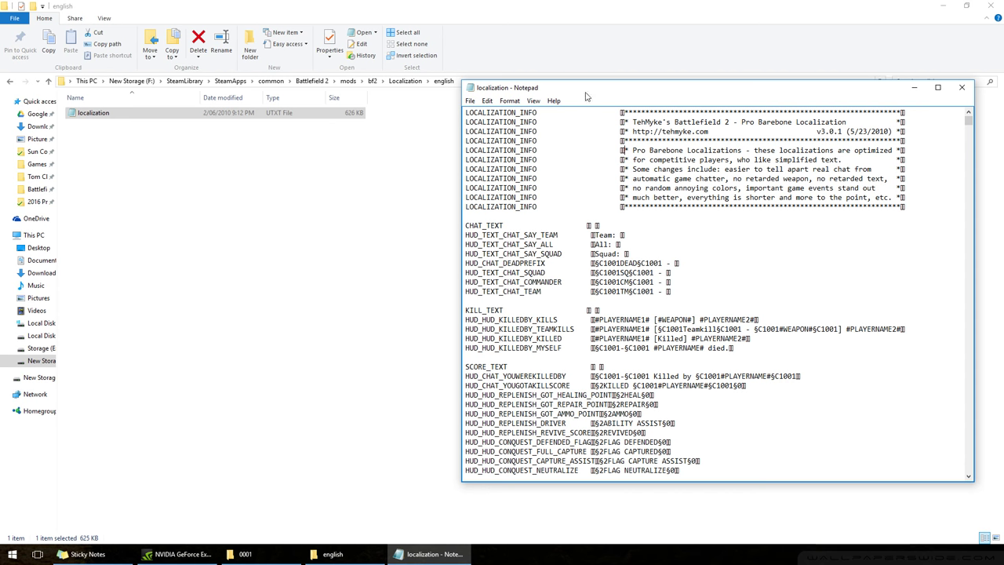
pyautogui.moveTo(606, 89); pyautogui.dragTo(479, 104)
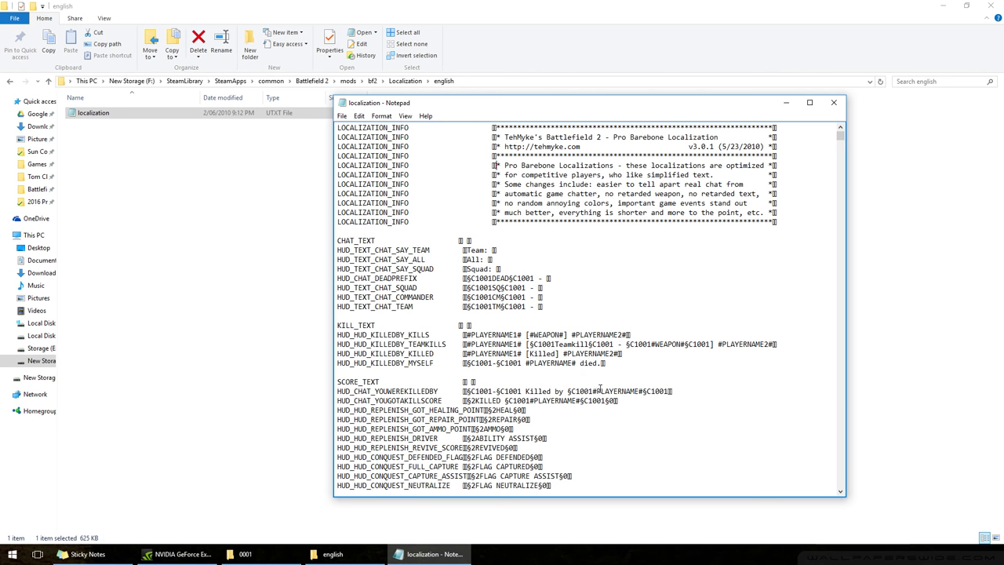
# Look through the localization file's chat, score, server, game, award and credits text entries, and return to its beginning
pyautogui.scroll(-4, 502, 288)
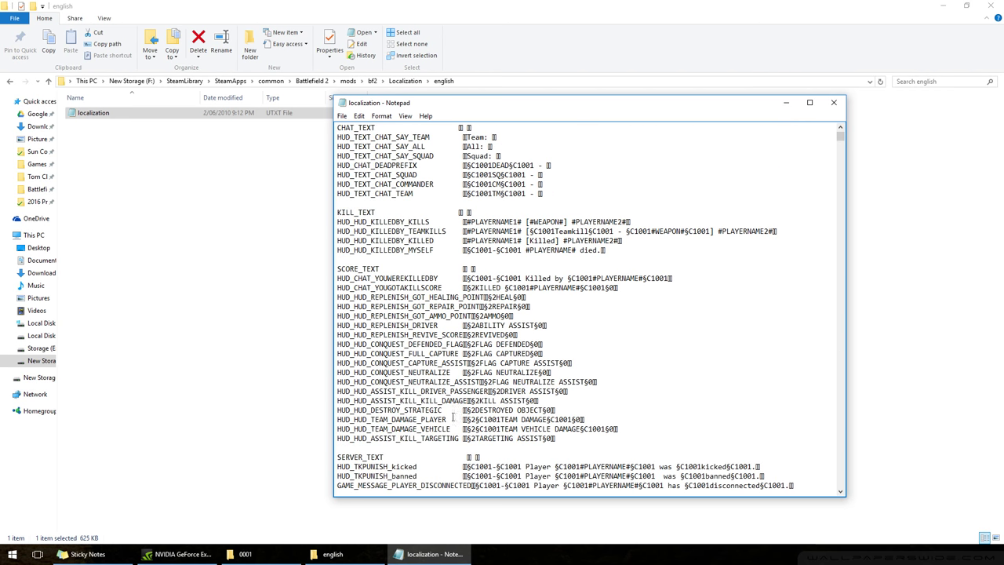
pyautogui.moveTo(466, 420); pyautogui.dragTo(484, 420)
pyautogui.scroll(-9, 502, 377)
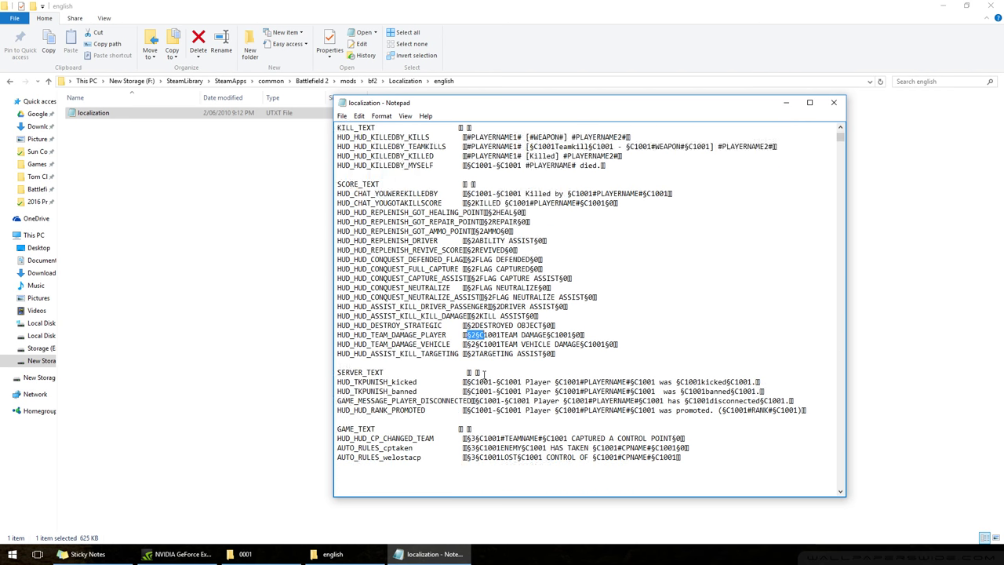
pyautogui.scroll(-6, 486, 358)
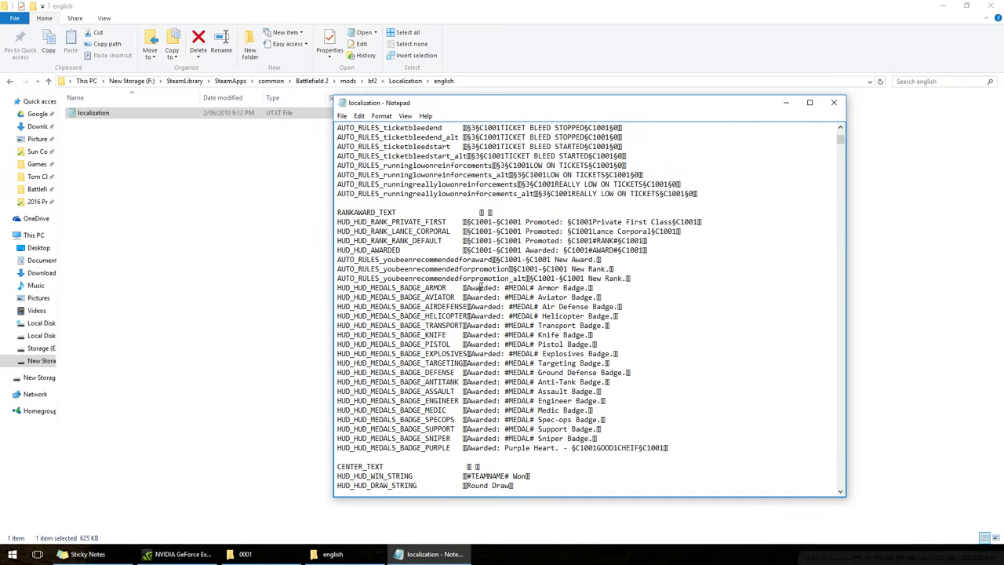
pyautogui.scroll(14, 480, 286)
pyautogui.scroll(-5, 569, 222)
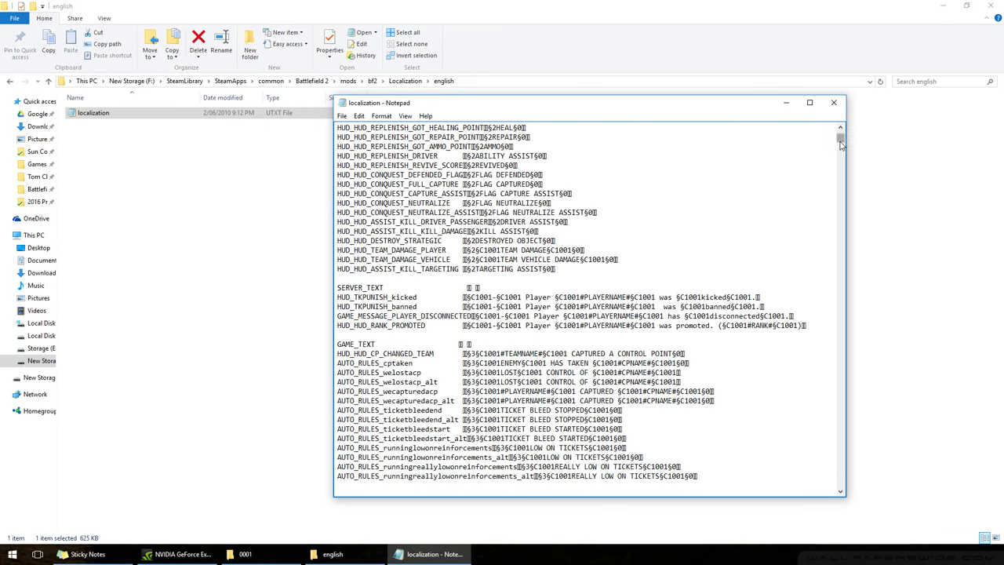
pyautogui.moveTo(840, 141); pyautogui.dragTo(842, 353)
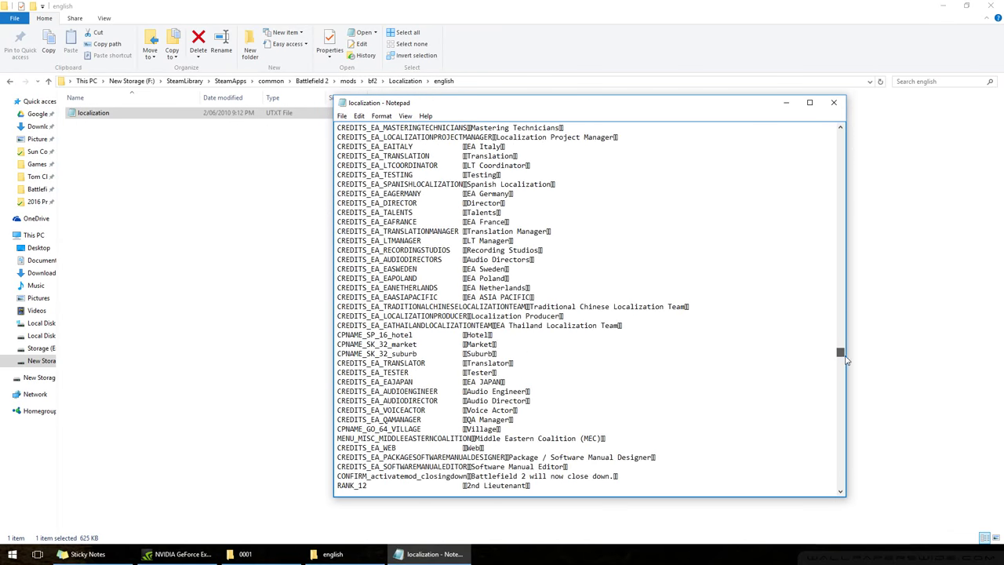
pyautogui.scroll(-5, 414, 296)
pyautogui.scroll(-20, 413, 296)
pyautogui.moveTo(611, 410); pyautogui.dragTo(509, 353)
pyautogui.click(609, 346)
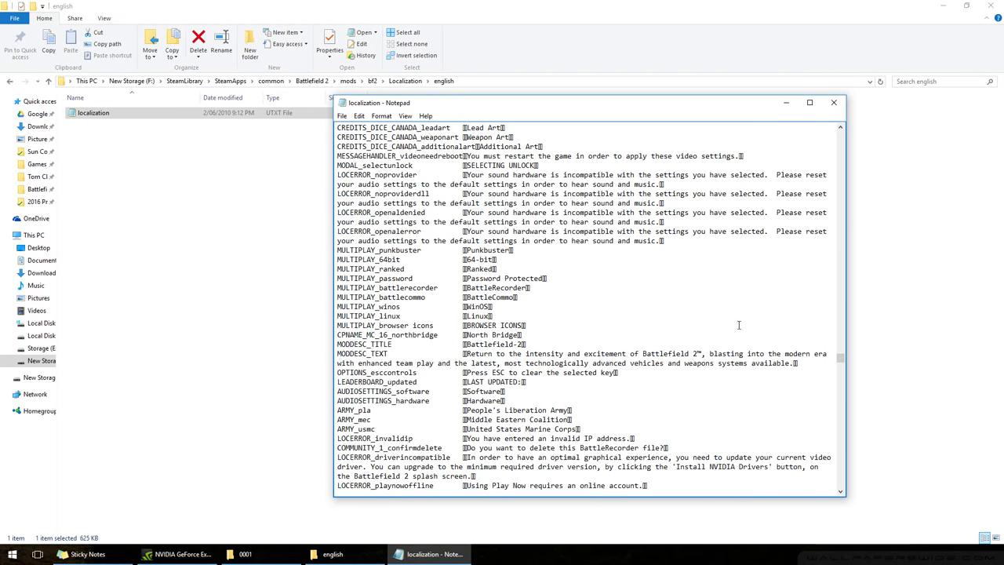
pyautogui.scroll(-9, 783, 335)
pyautogui.moveTo(840, 360); pyautogui.dragTo(836, 129)
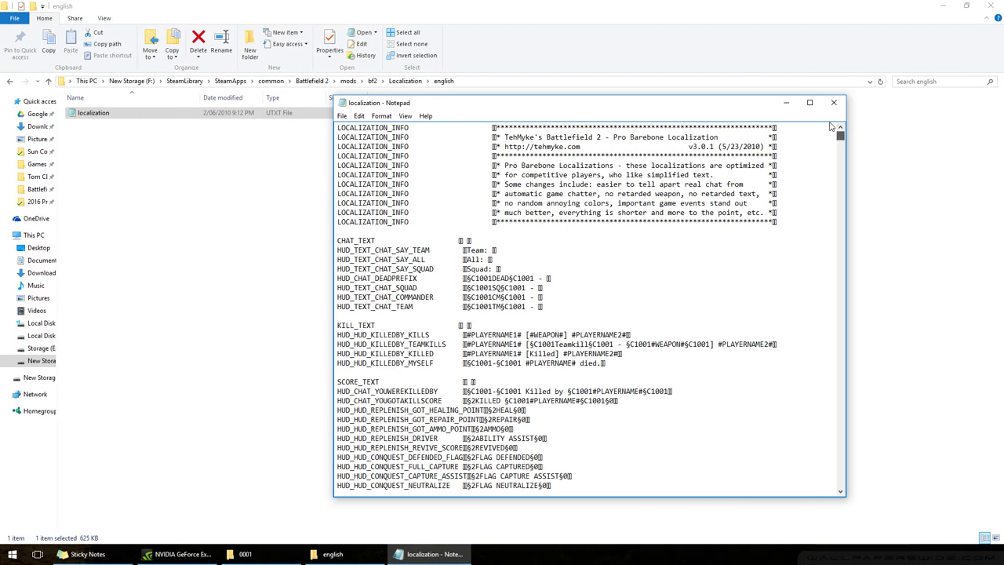
# Search the localization file for "dead", highlight the colour-coded value of HUD_CHAT_DEADPREFIX, and close the search
pyautogui.hotkey('ctrl', 'f')
pyautogui.write('dead')
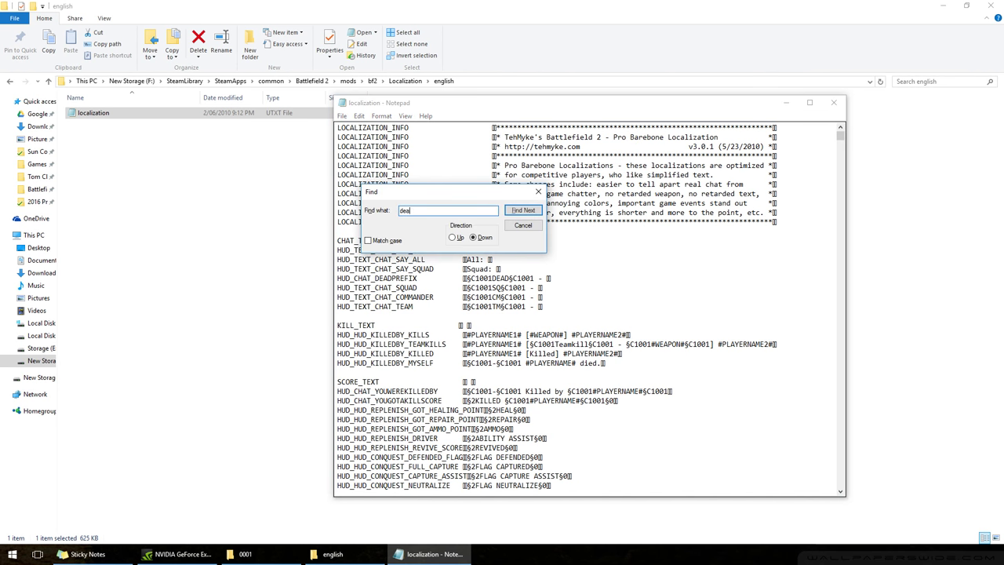
pyautogui.press('Return')
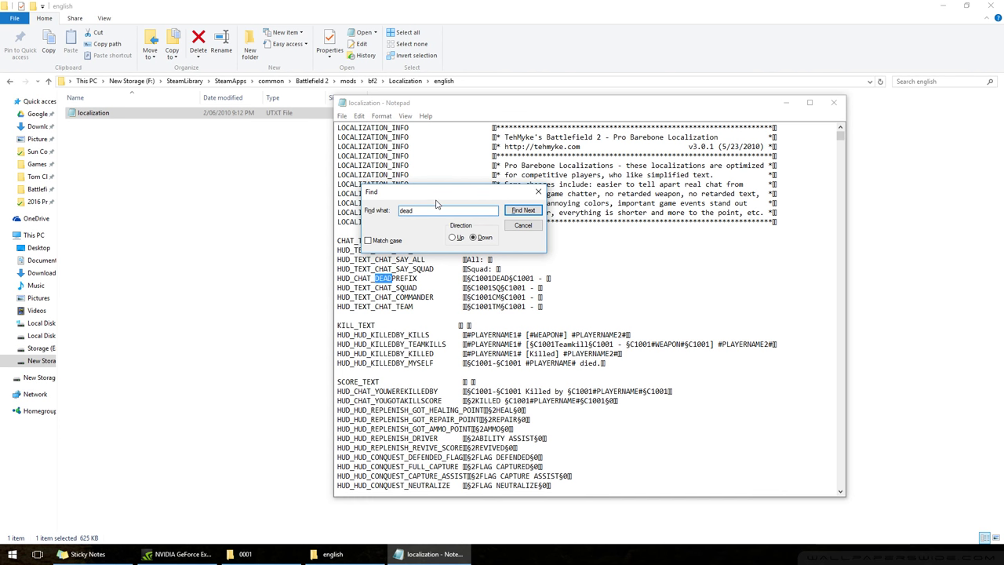
pyautogui.moveTo(430, 190); pyautogui.dragTo(681, 264)
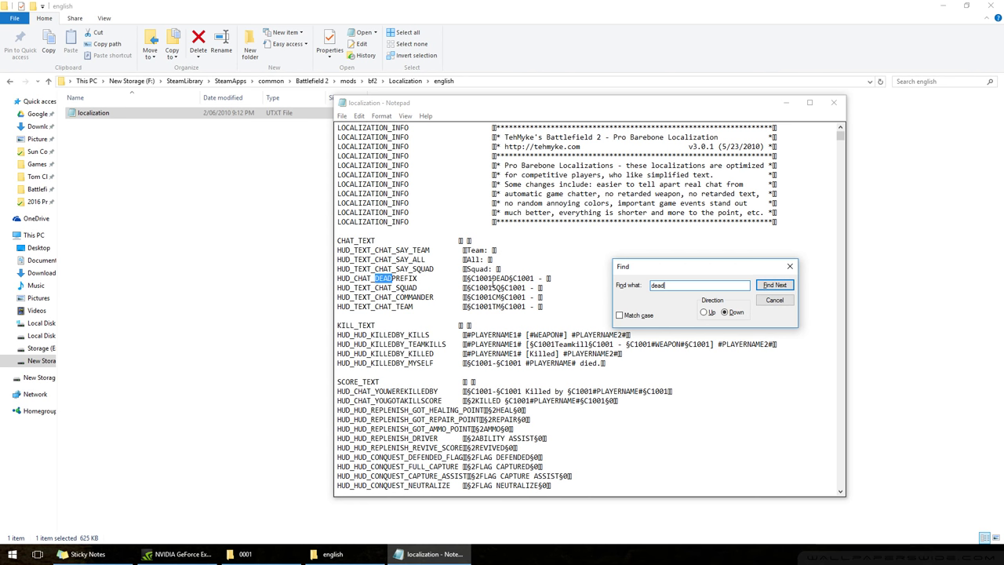
pyautogui.moveTo(467, 279); pyautogui.dragTo(533, 280)
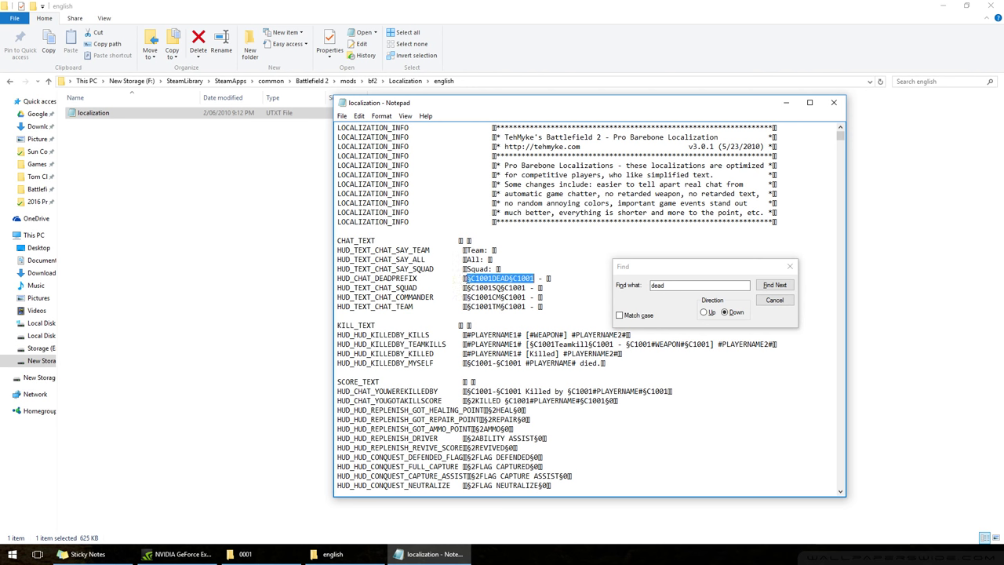
pyautogui.click(470, 279)
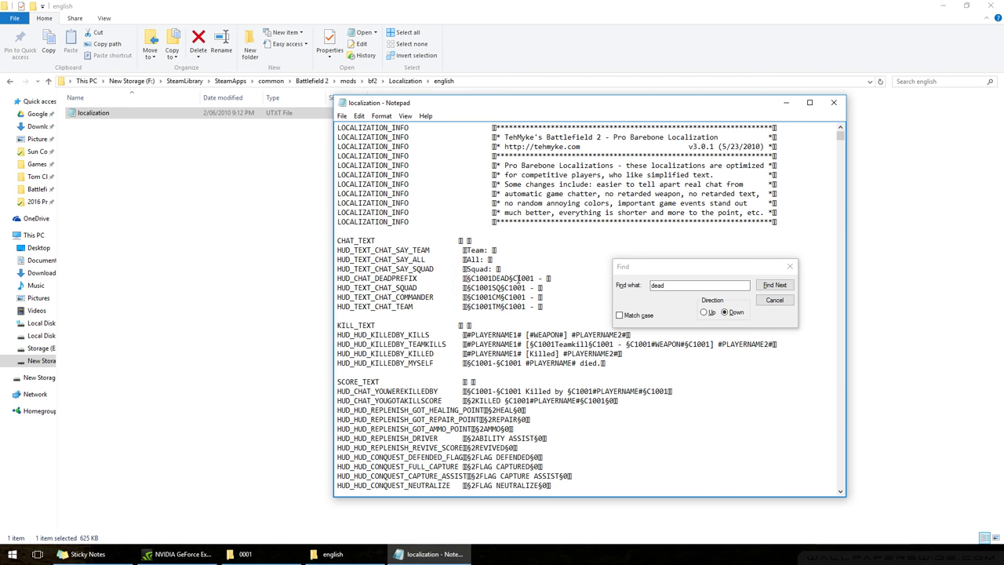
pyautogui.click(773, 301)
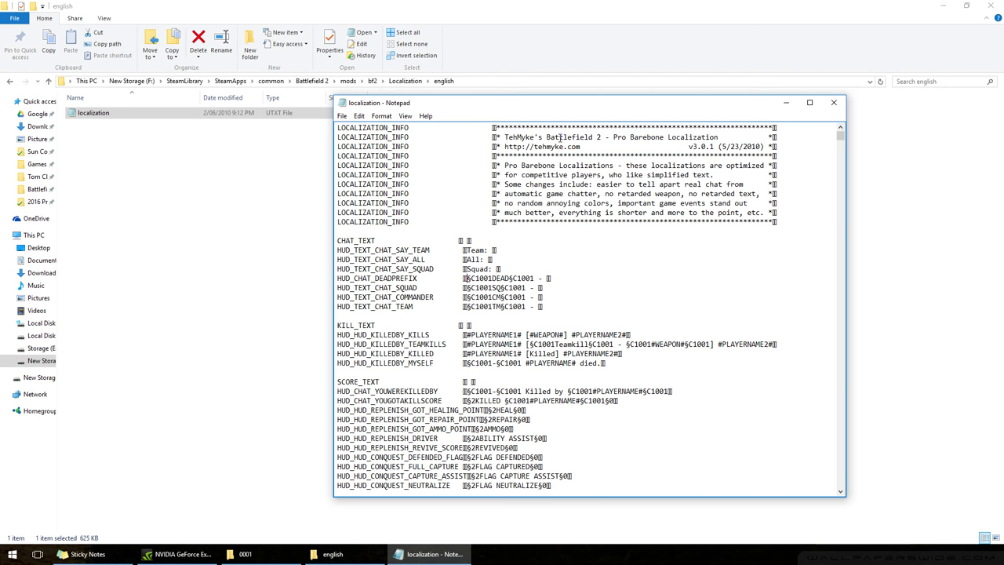
# Close the localization file, reopen it for a brief check, and close it again
pyautogui.click(836, 102)
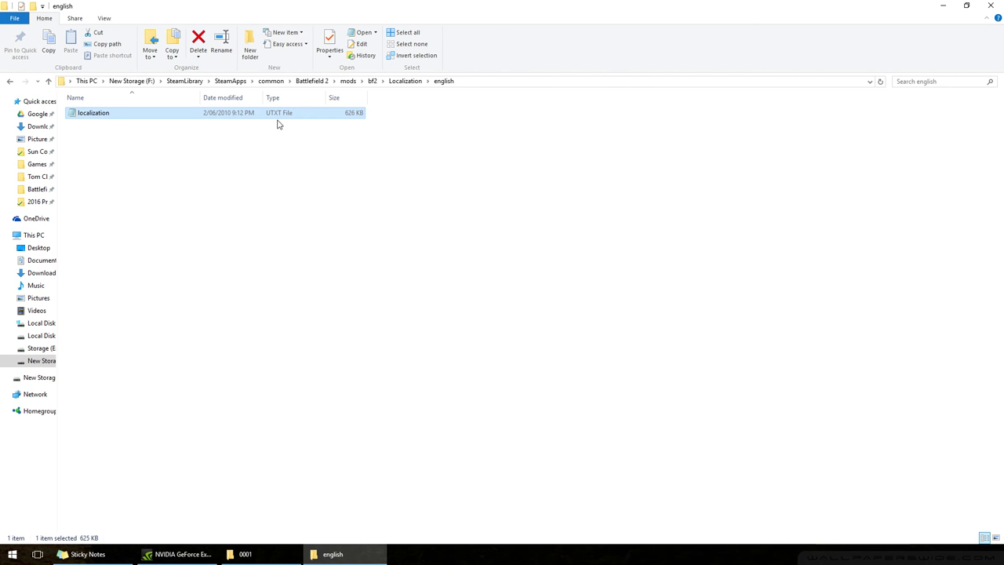
pyautogui.doubleClick(229, 112)
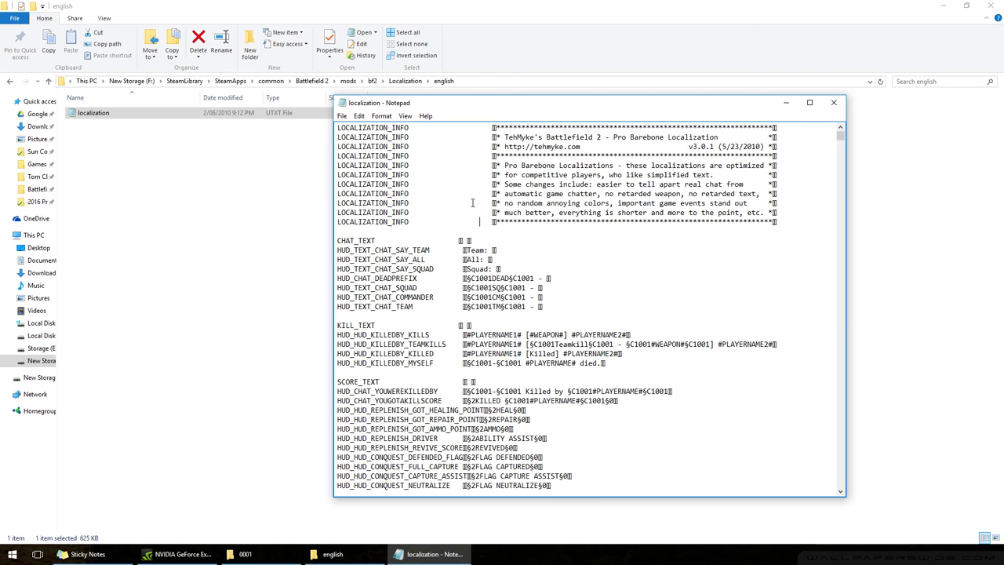
pyautogui.click(833, 102)
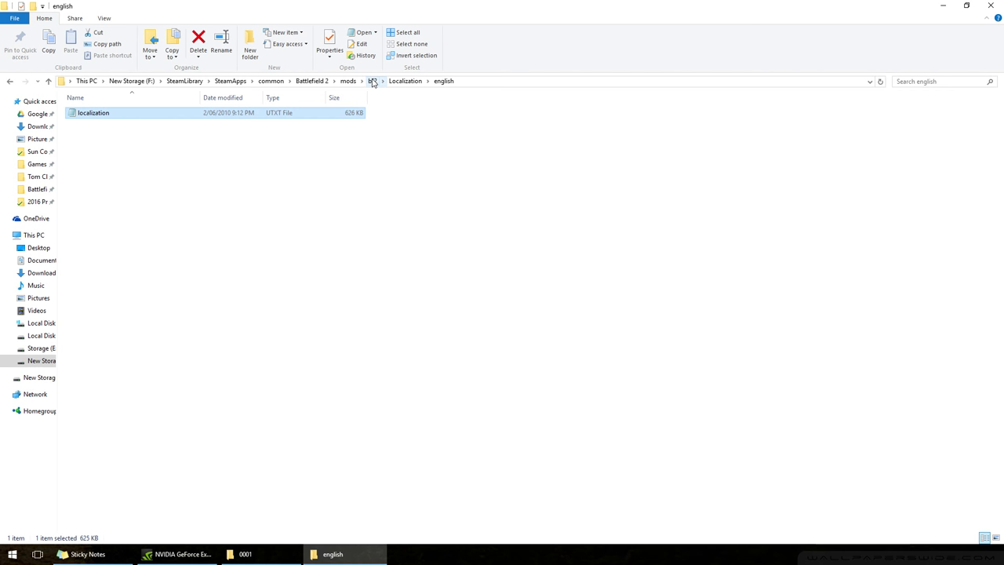
# Go up to the bf2 mod folder and open its Settings folder
pyautogui.click(371, 82)
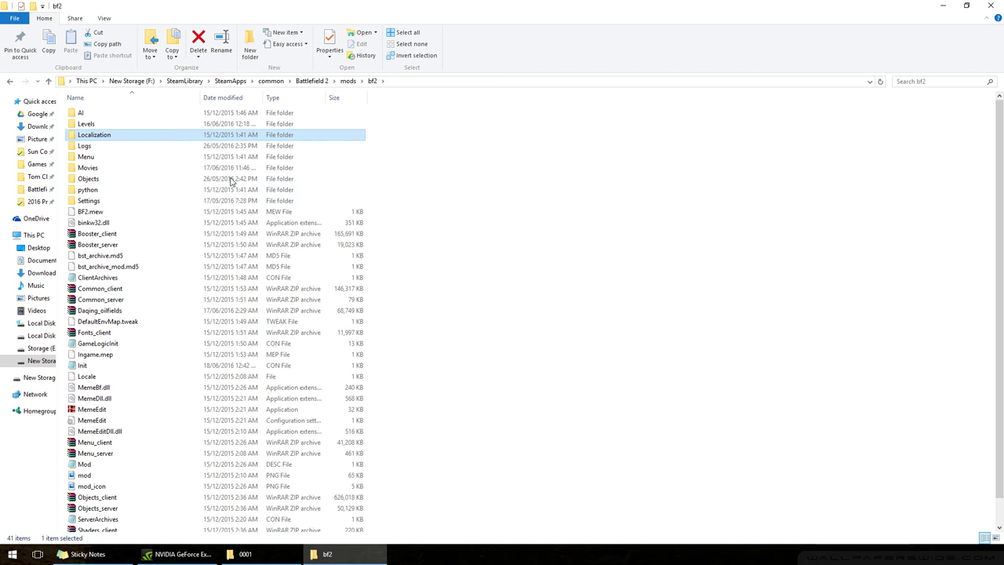
pyautogui.scroll(-1, 188, 229)
pyautogui.scroll(1, 161, 170)
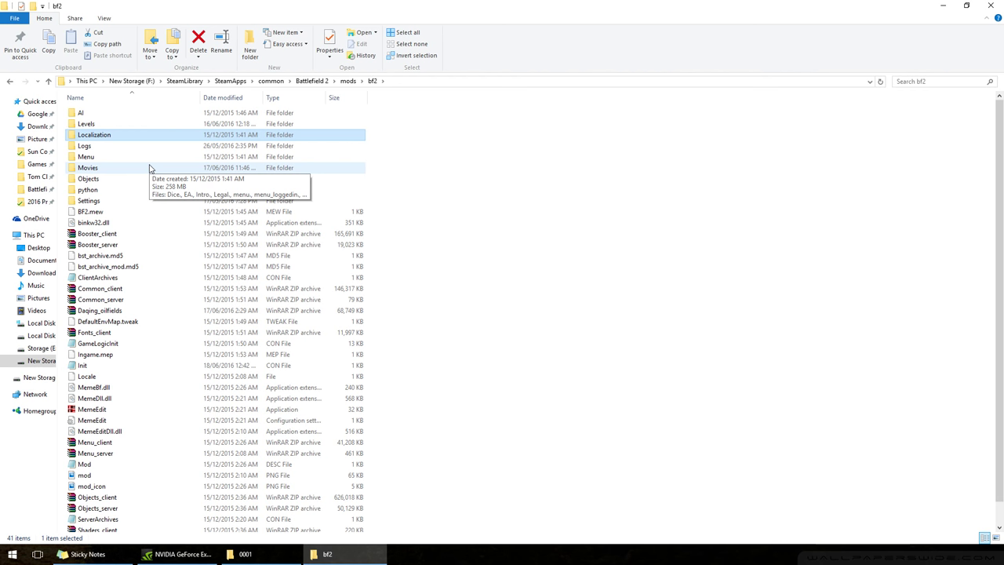
pyautogui.doubleClick(146, 203)
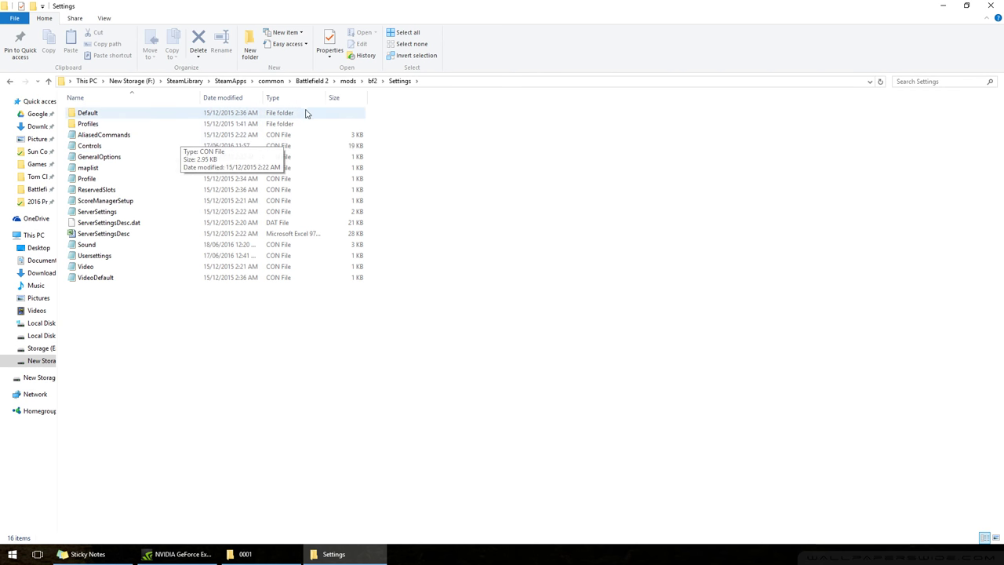
# View the Controls file, close it, and widen the Date modified column of the Settings folder
pyautogui.doubleClick(129, 146)
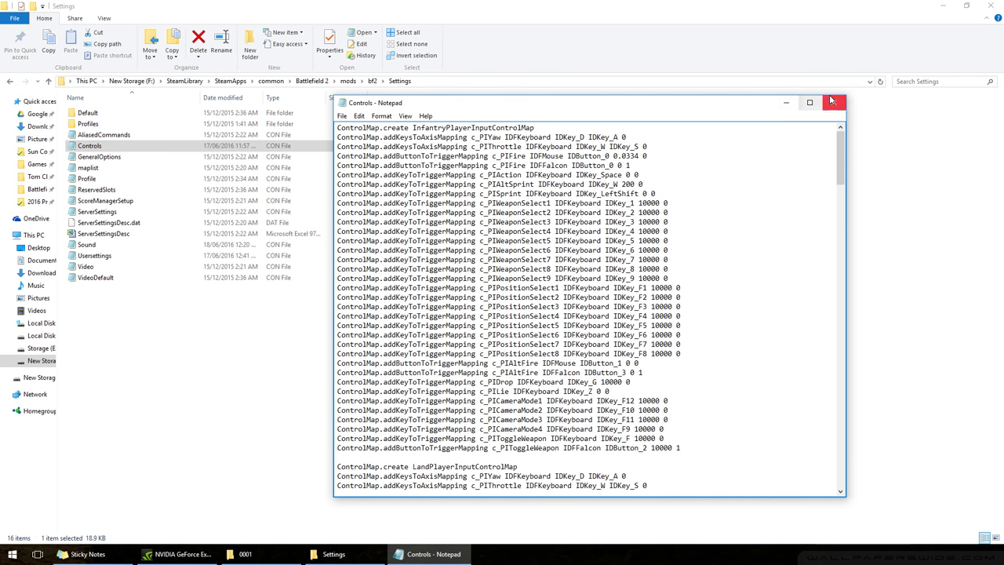
pyautogui.click(833, 102)
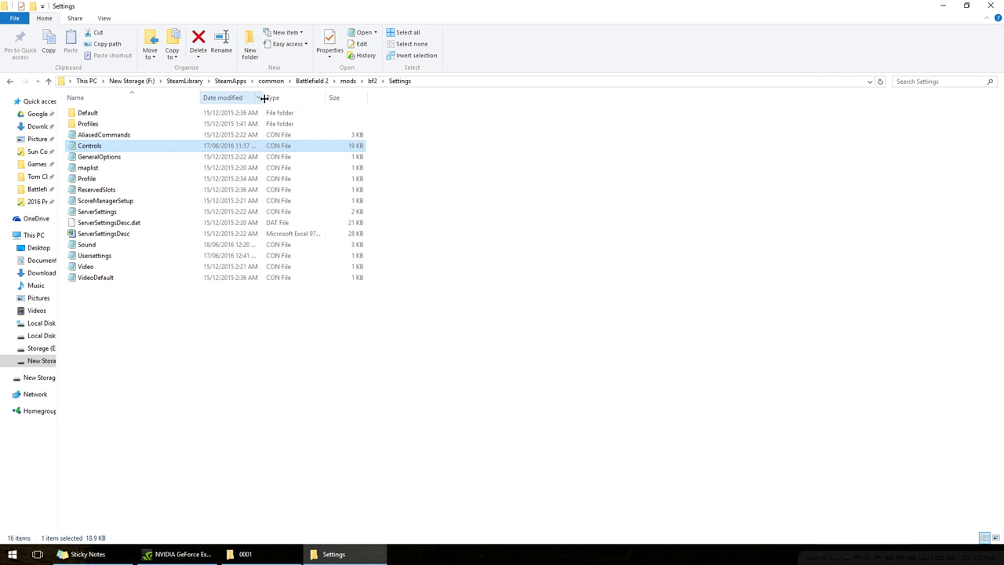
pyautogui.moveTo(264, 98); pyautogui.dragTo(269, 97)
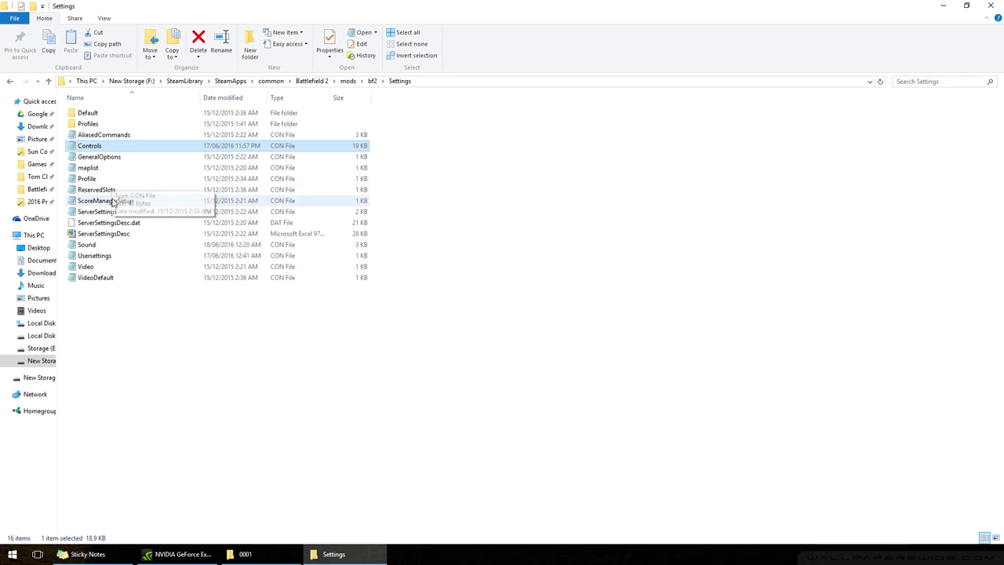
# Open the Sound file from the Settings folder and highlight the two lines that balance 2D and 3D samples
pyautogui.doubleClick(110, 246)
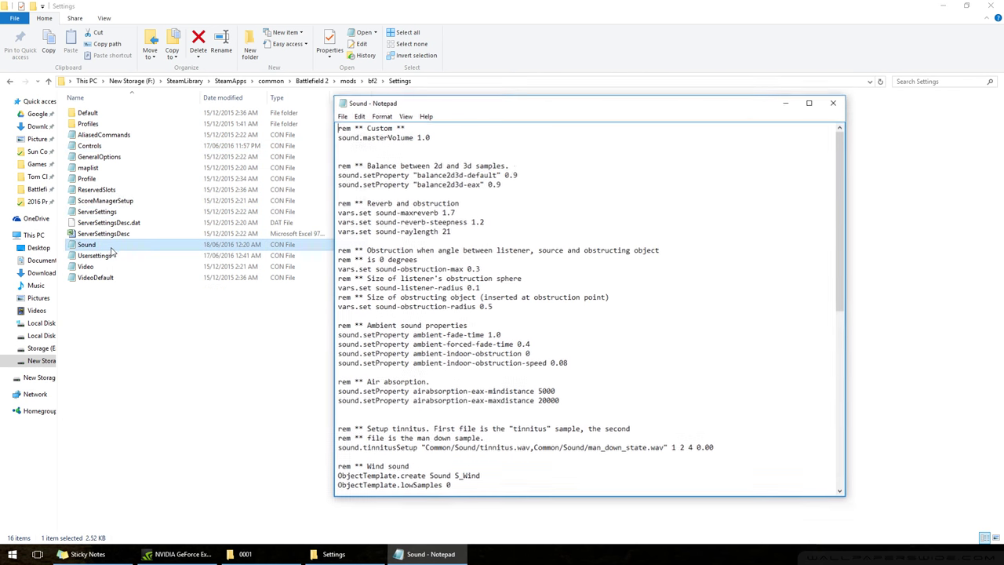
pyautogui.click(541, 156)
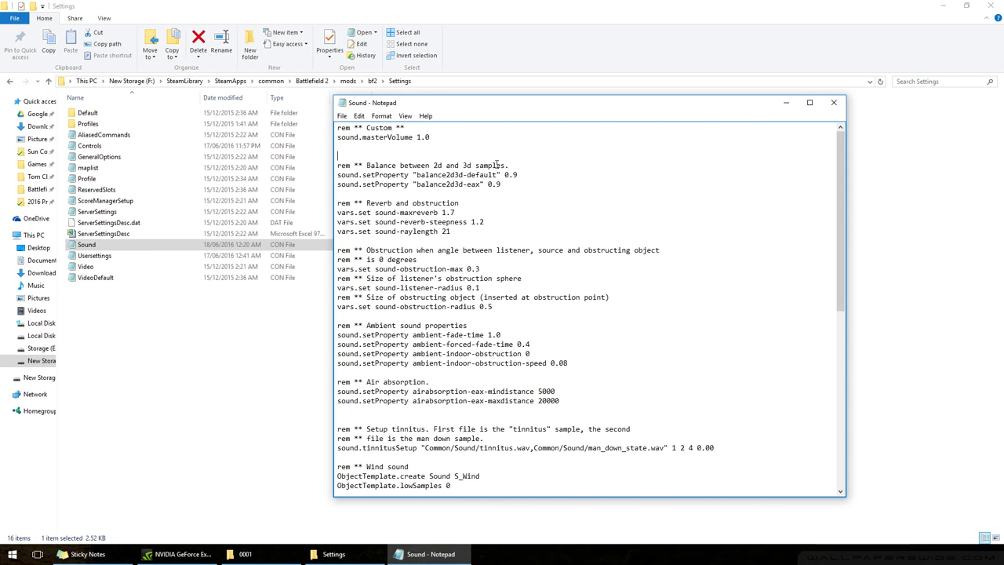
pyautogui.moveTo(504, 185); pyautogui.dragTo(320, 175)
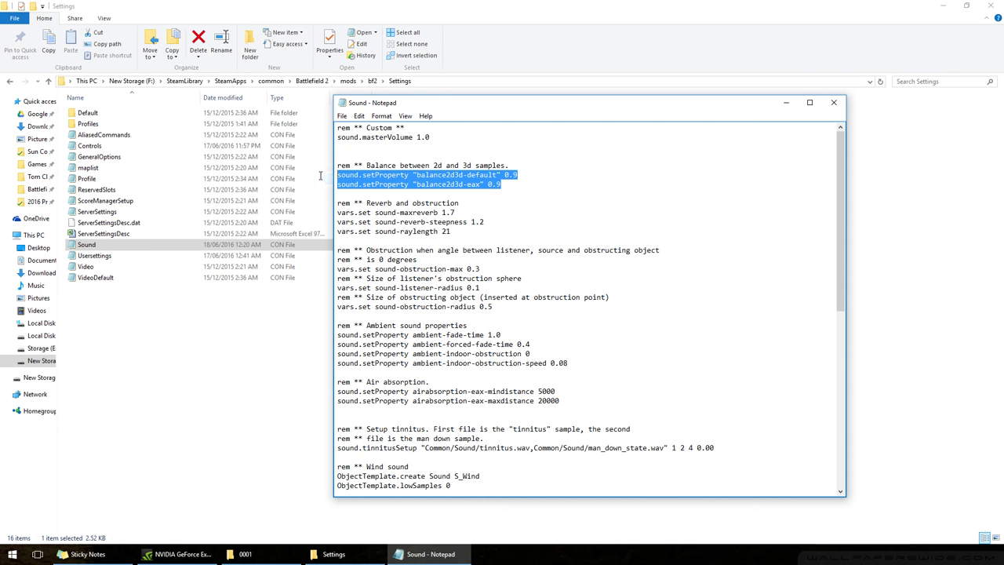
pyautogui.click(522, 175)
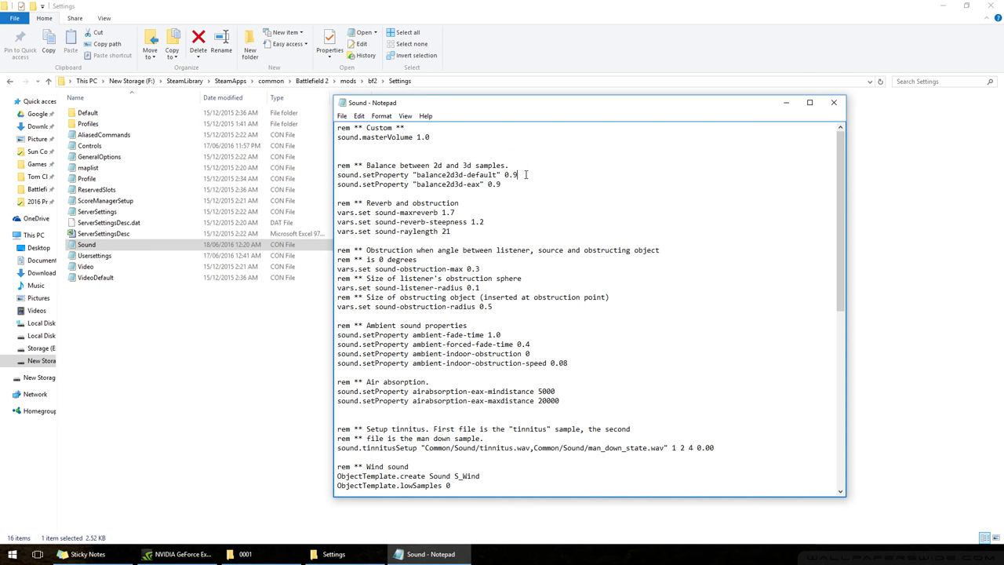
pyautogui.moveTo(501, 184); pyautogui.dragTo(339, 174)
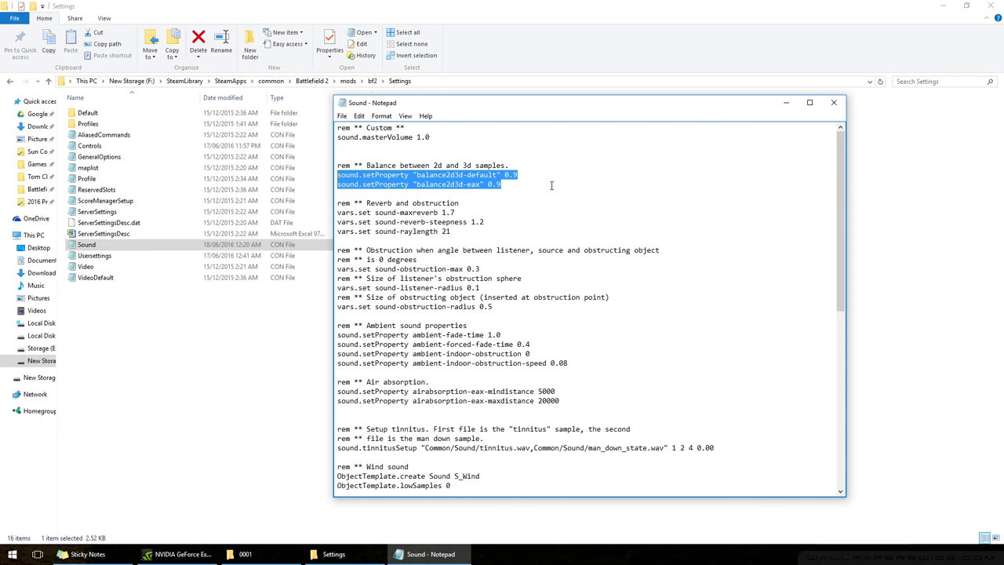
pyautogui.click(551, 185)
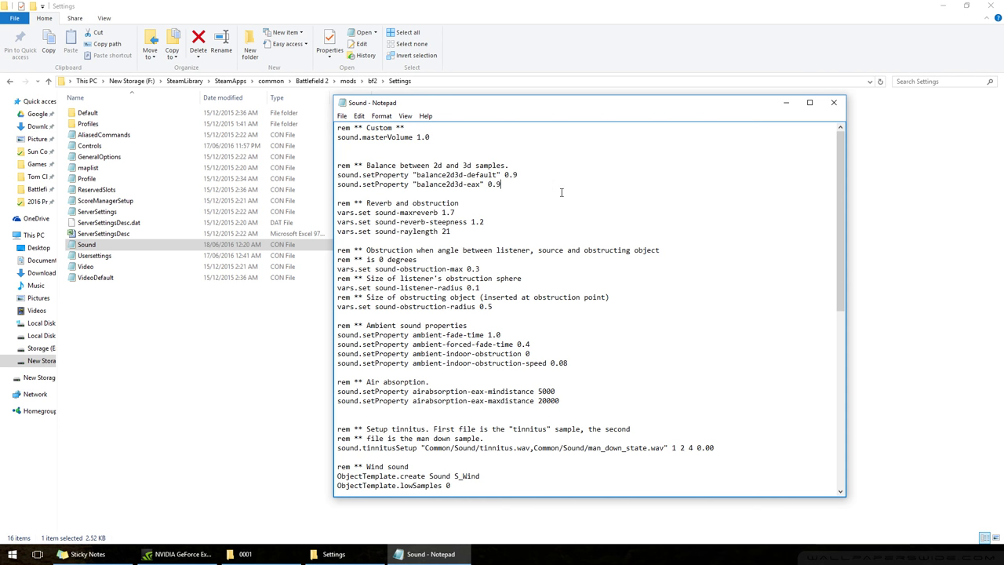
# Examine the balance2d3d-default and balance2d3d-eax lines and their values one at a time
pyautogui.click(517, 175)
pyautogui.click(507, 185)
pyautogui.moveTo(506, 186); pyautogui.dragTo(338, 183)
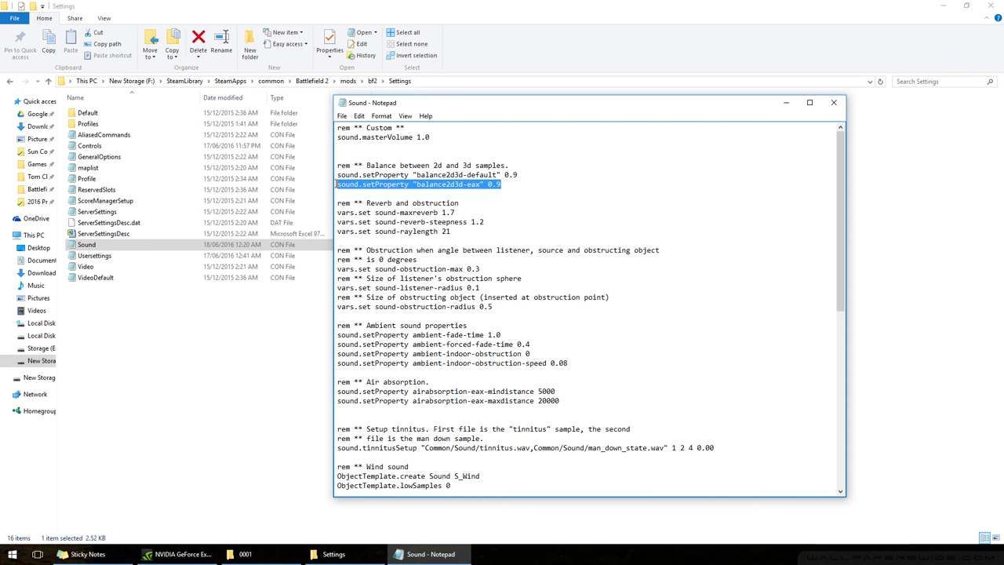
pyautogui.click(509, 165)
pyautogui.click(526, 174)
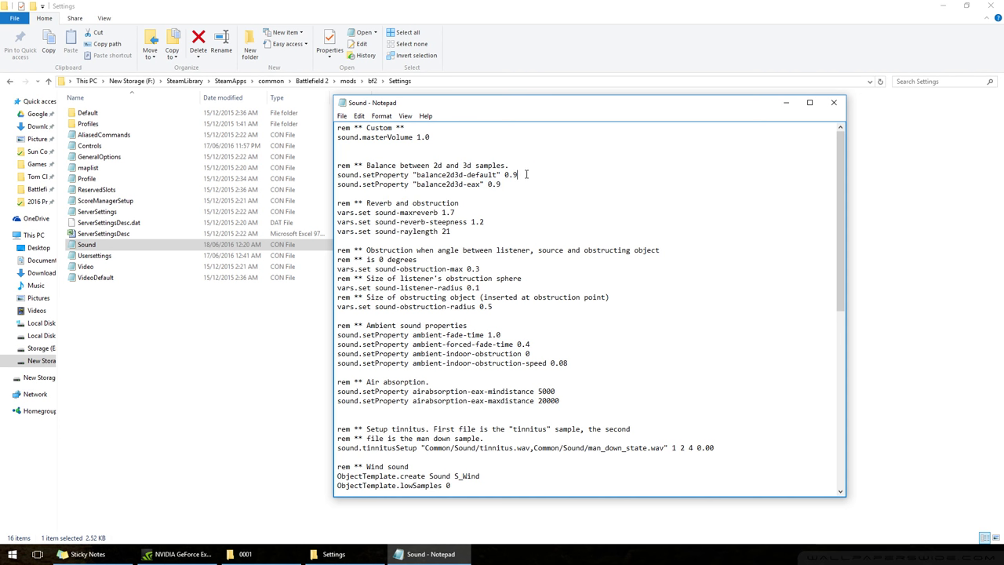
pyautogui.click(510, 184)
pyautogui.click(519, 174)
# Examine the two airabsorption-eax distance lines in the Sound file's Air absorption section
pyautogui.scroll(-5, 521, 193)
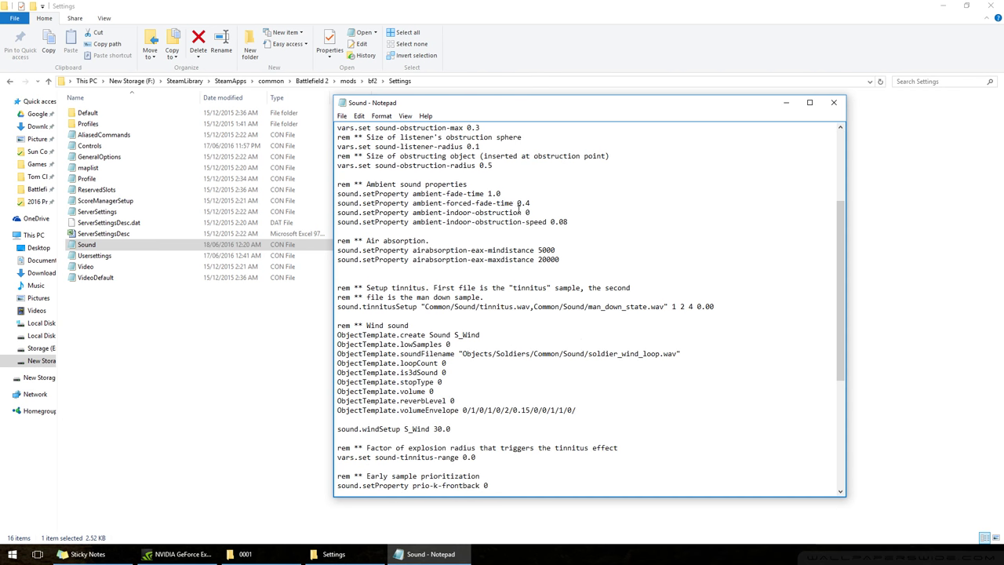
pyautogui.scroll(2, 510, 197)
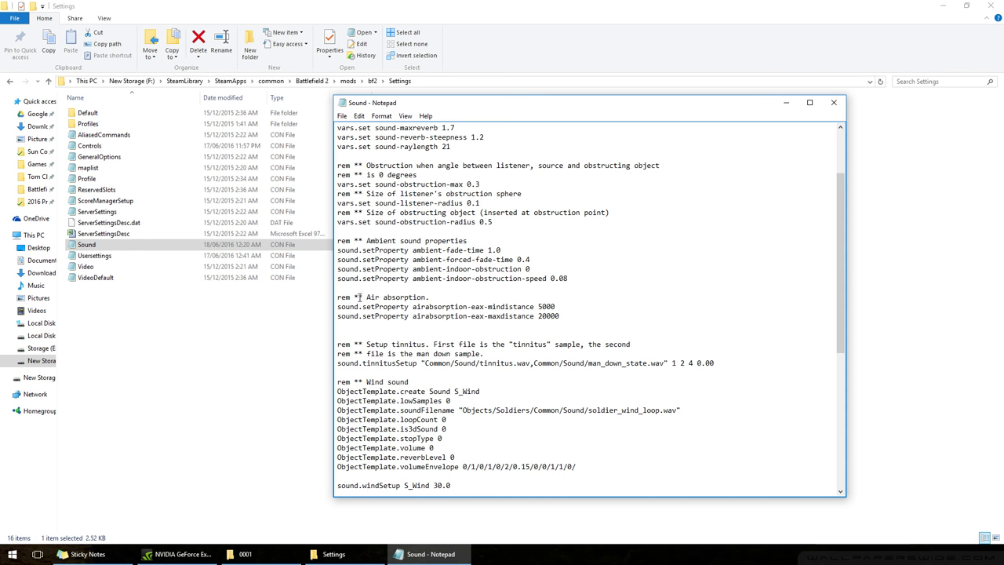
pyautogui.click(566, 305)
pyautogui.doubleClick(568, 305)
pyautogui.click(561, 309)
pyautogui.moveTo(556, 316); pyautogui.dragTo(335, 309)
pyautogui.click(350, 311)
pyautogui.click(570, 307)
# Search the Sound file for "tinn" and go through the successive matches
pyautogui.hotkey('ctrl', 'f')
pyautogui.write('tinn')
pyautogui.press('Return')
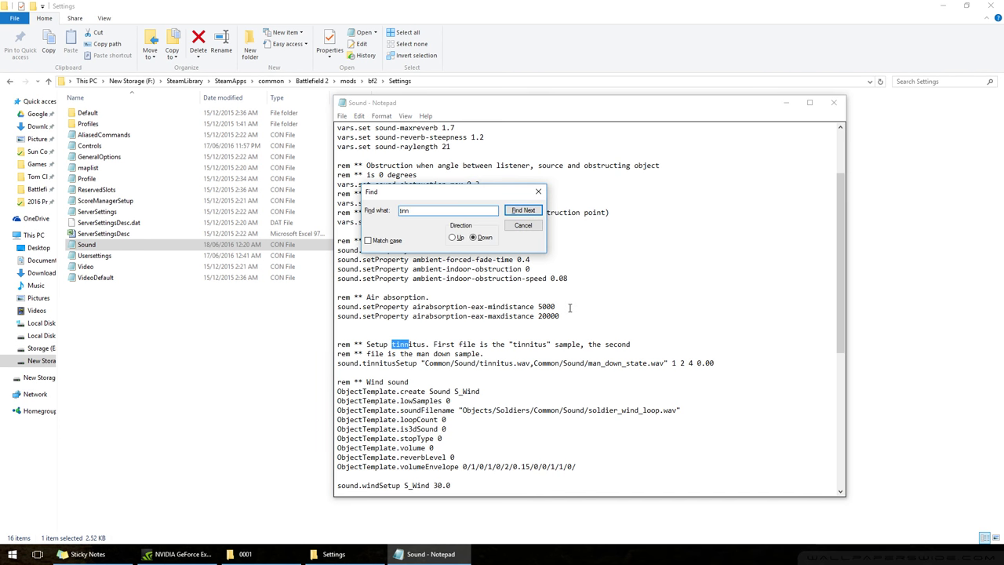
pyautogui.press('Return')
pyautogui.press('Return')
pyautogui.press('Return')
pyautogui.press('Return')
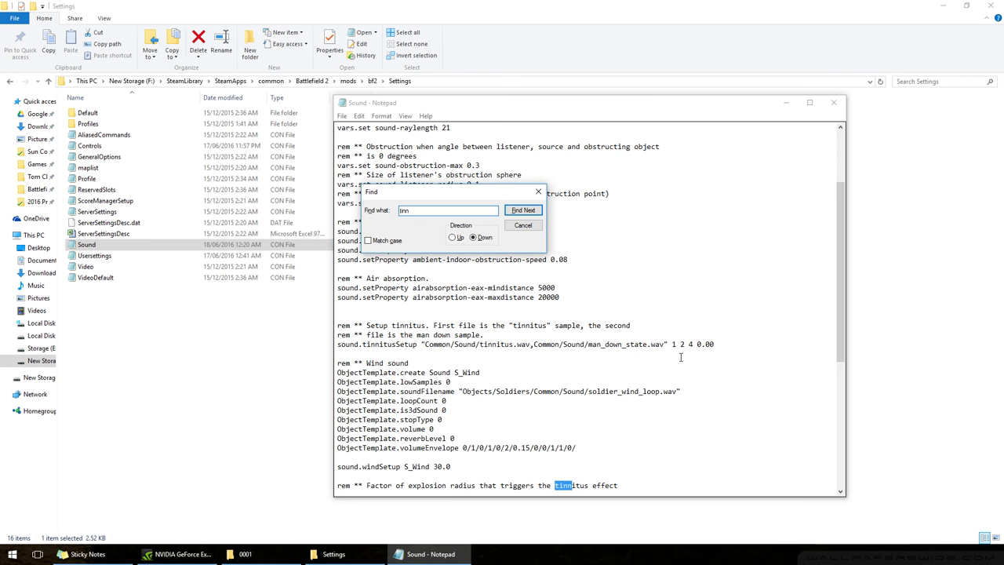
# Highlight the value of sound-tinnitus-range below the explosion radius comment, and deselect it
pyautogui.scroll(-3, 470, 419)
pyautogui.click(466, 409)
pyautogui.moveTo(492, 409); pyautogui.dragTo(462, 409)
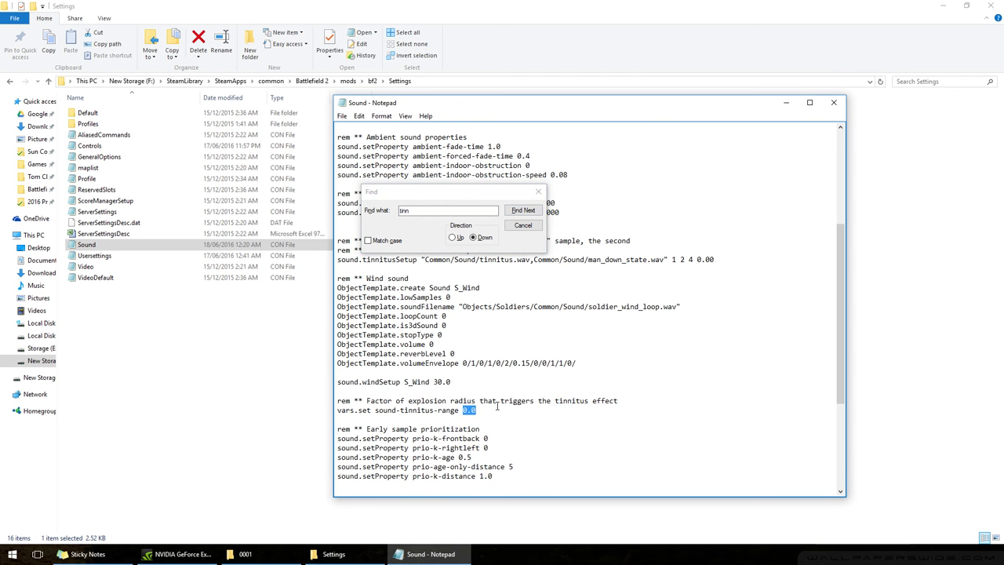
pyautogui.click(497, 406)
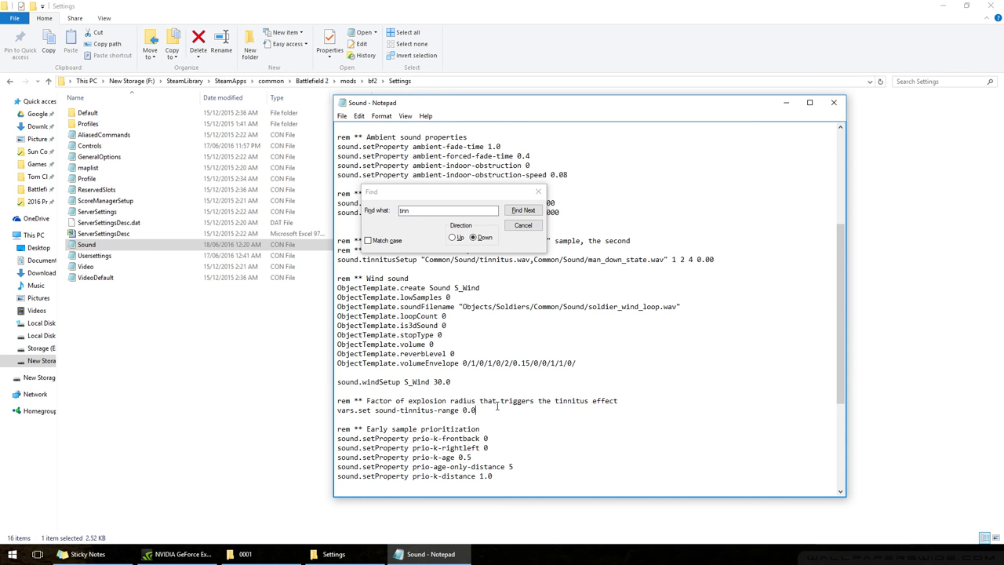
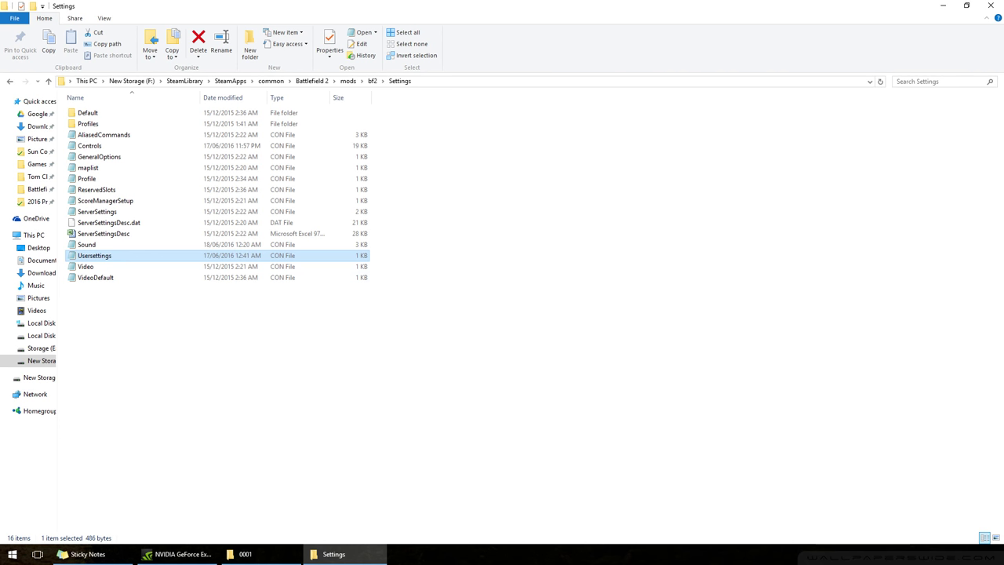
# Minimise the Settings folder, go to the Battlefield 2 Profiles folder in Documents and open its Global file
pyautogui.click(942, 6)
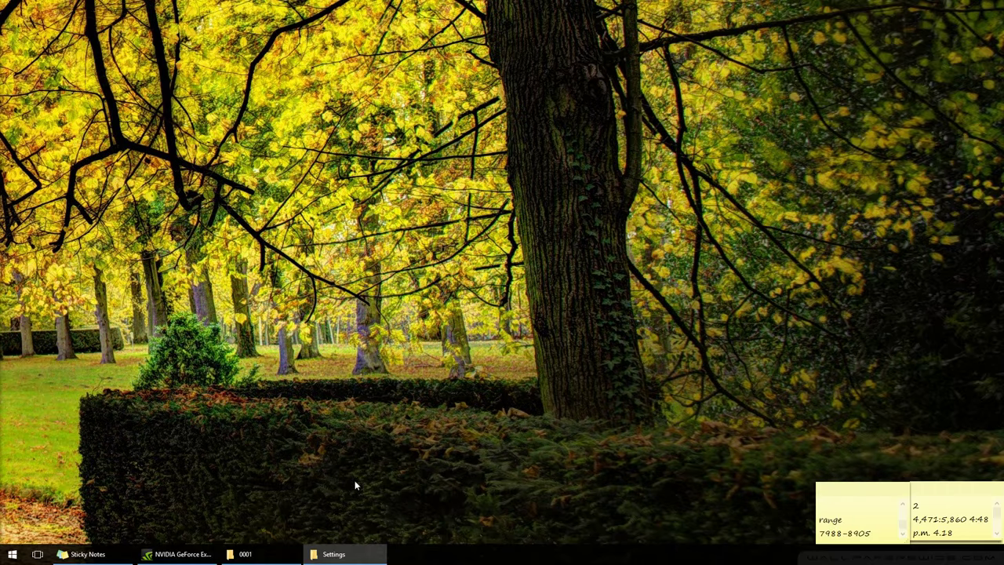
pyautogui.click(267, 557)
pyautogui.click(209, 83)
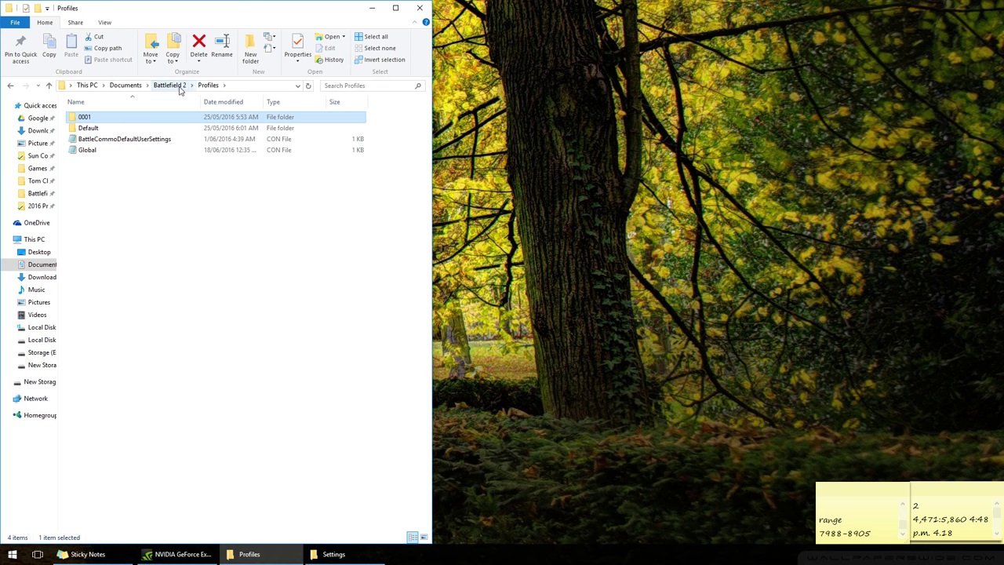
pyautogui.doubleClick(138, 155)
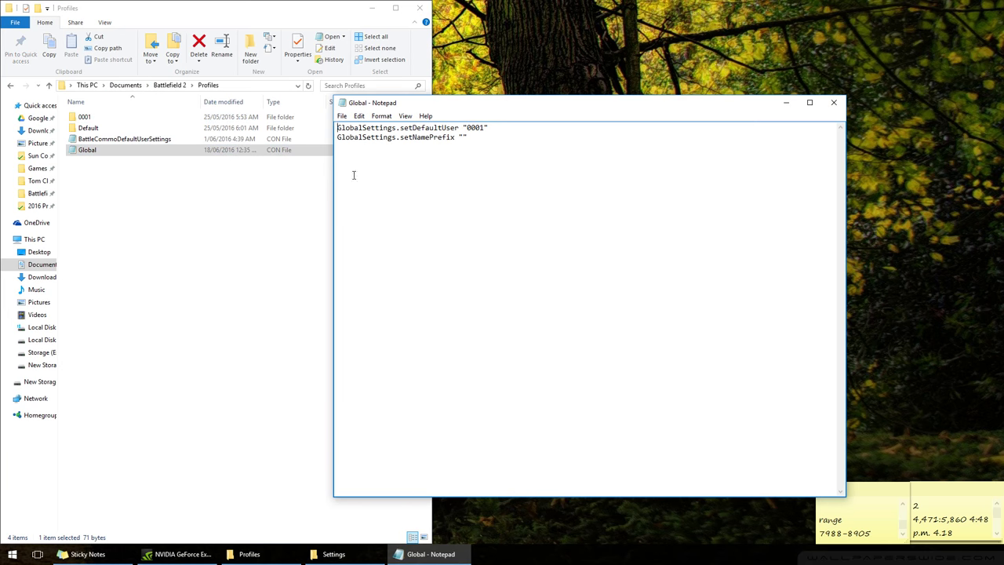
# Highlight the setDefaultUser value and place the text cursor between the quotes of setNamePrefix
pyautogui.click(457, 138)
pyautogui.moveTo(466, 128); pyautogui.dragTo(485, 129)
pyautogui.click(460, 144)
pyautogui.write('king')
pyautogui.press('BackSpace')
pyautogui.press('BackSpace')
pyautogui.press('BackSpace')
pyautogui.press('BackSpace')
# Set the setNamePrefix value to "$$..$$", then close the Global file and save the changes
pyautogui.write('$$..$$')
pyautogui.moveTo(464, 136); pyautogui.dragTo(484, 140)
pyautogui.click(493, 143)
pyautogui.click(834, 104)
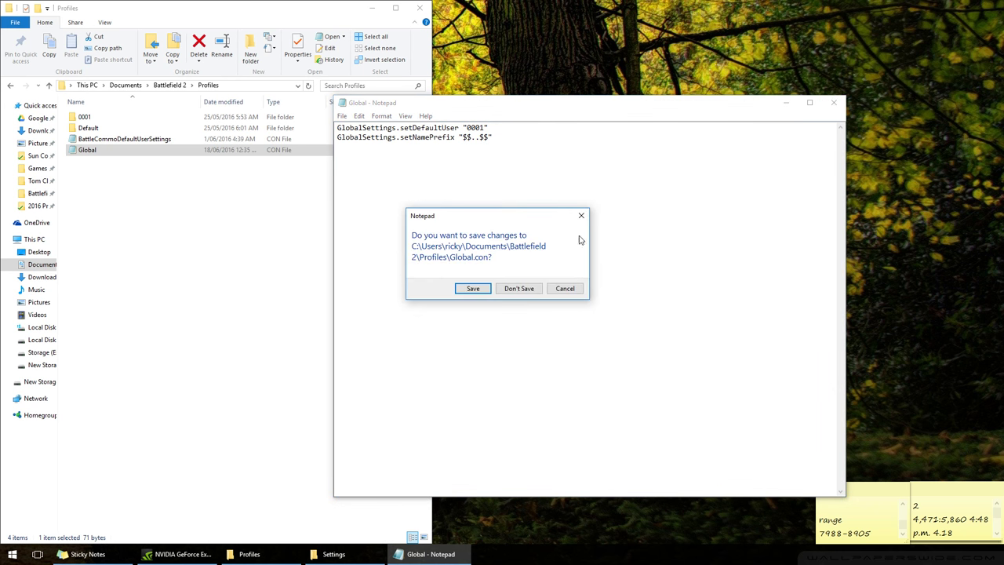
pyautogui.click(473, 288)
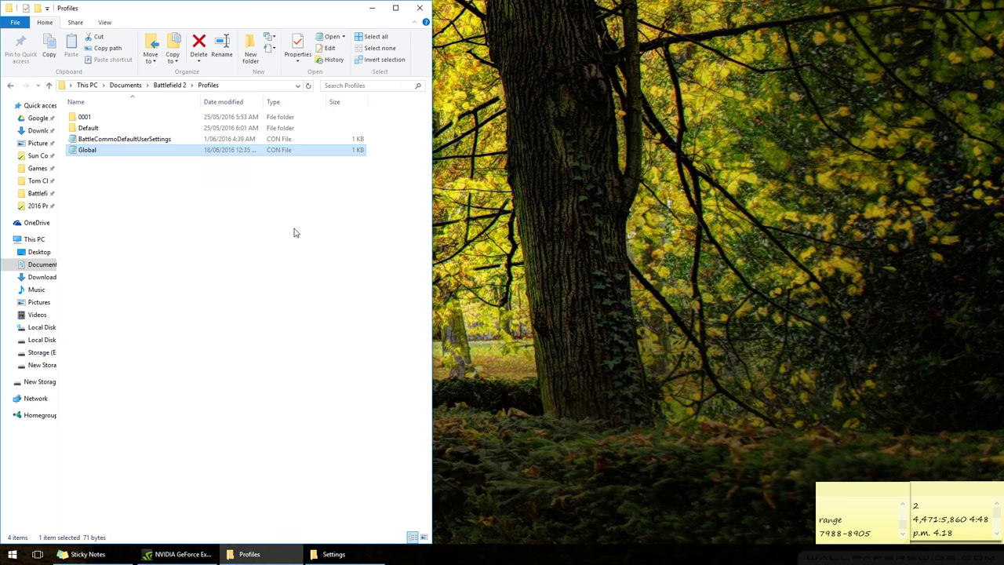
# Open the Controls file from the 0001 profile folder and highlight the infantry c_PIAction line mapped to Space
pyautogui.doubleClick(151, 116)
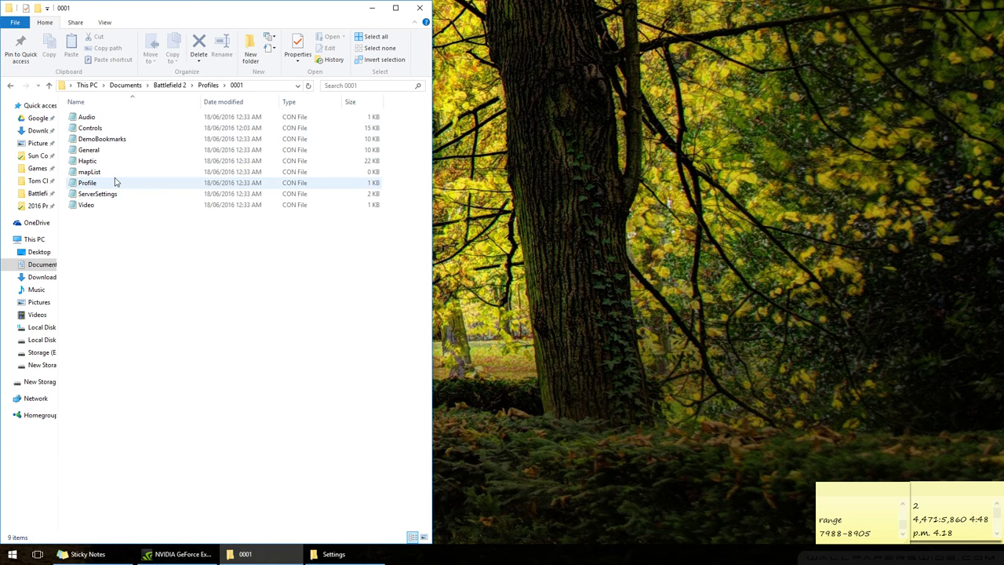
pyautogui.doubleClick(100, 129)
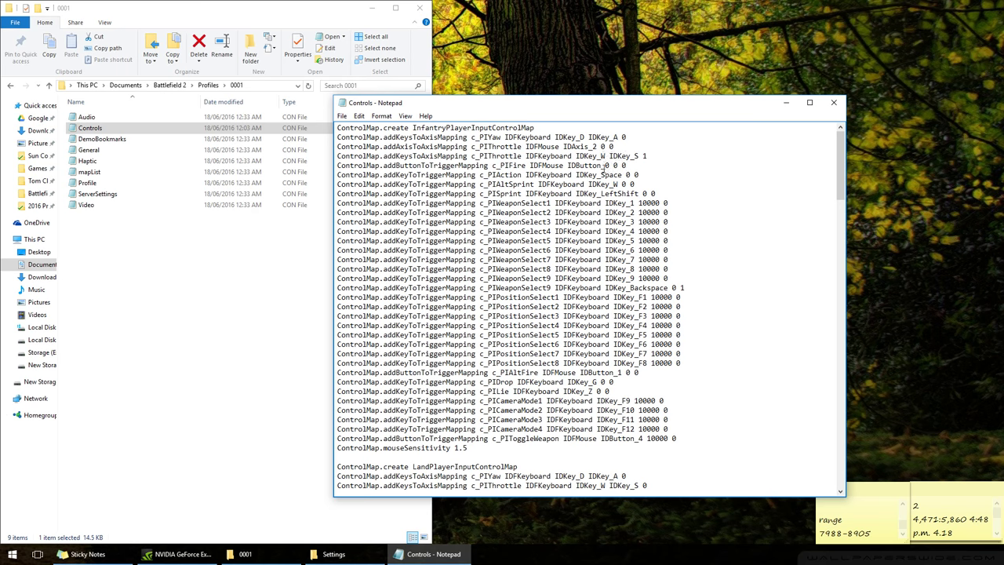
pyautogui.moveTo(649, 173); pyautogui.dragTo(330, 172)
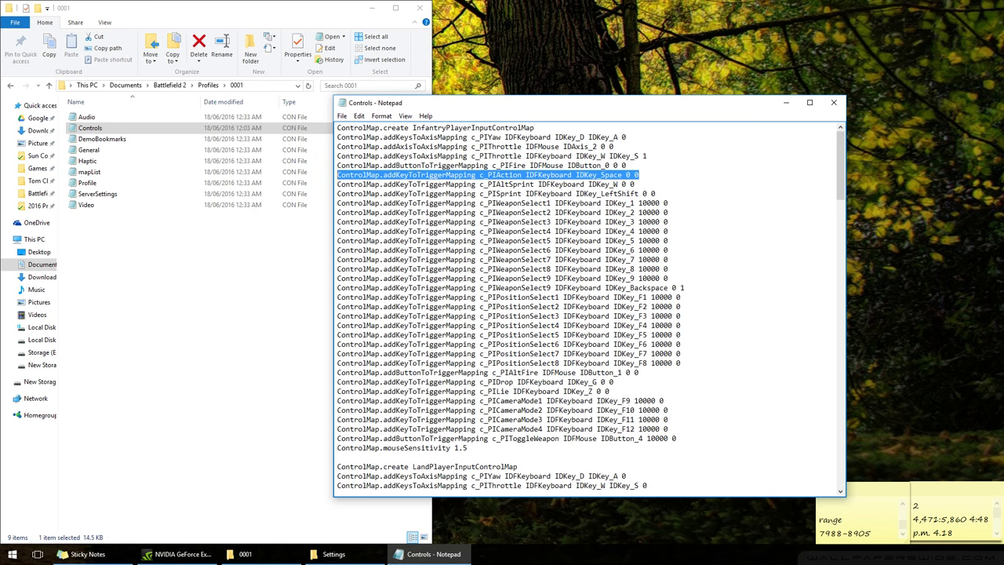
pyautogui.click(638, 175)
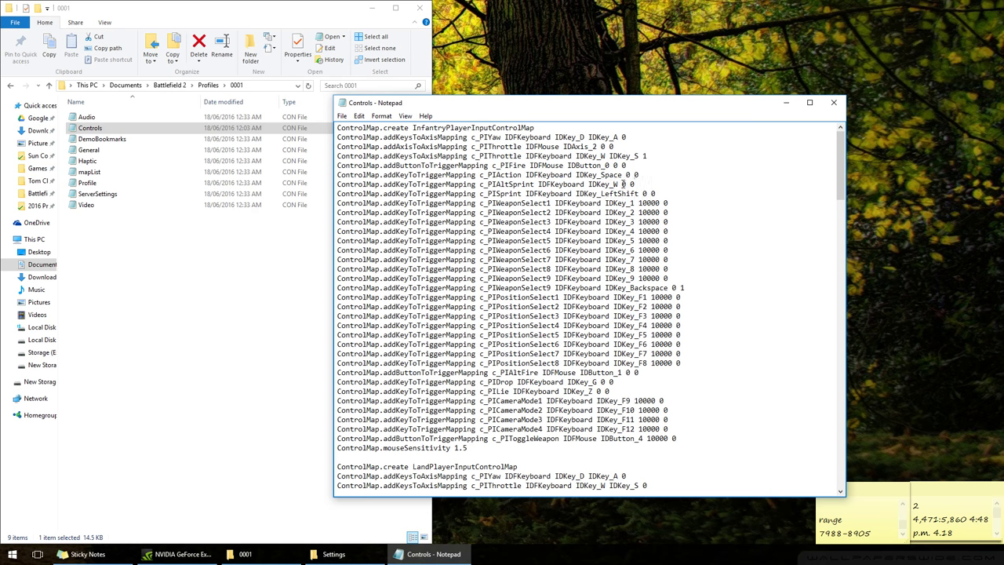
# Examine the trailing values of the infantry c_PIAltSprint, c_PISprint and c_PIWeaponSelect key mappings
pyautogui.moveTo(622, 183); pyautogui.dragTo(668, 203)
pyautogui.click(669, 202)
pyautogui.moveTo(641, 202); pyautogui.dragTo(660, 202)
pyautogui.click(657, 202)
pyautogui.doubleClick(645, 193)
pyautogui.doubleClick(665, 202)
pyautogui.press('Down')
pyautogui.press('Down')
pyautogui.press('Down')
pyautogui.press('Down')
pyautogui.press('Down')
# Highlight the whole c_PIAction Space mapping in the infantry control map once more, and deselect it
pyautogui.moveTo(640, 176); pyautogui.dragTo(339, 179)
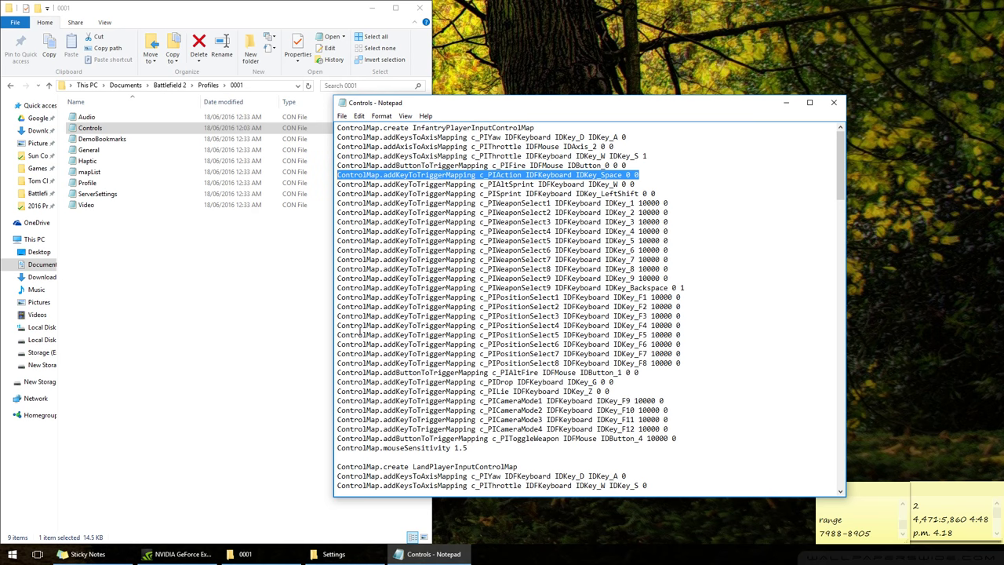
pyautogui.click(645, 173)
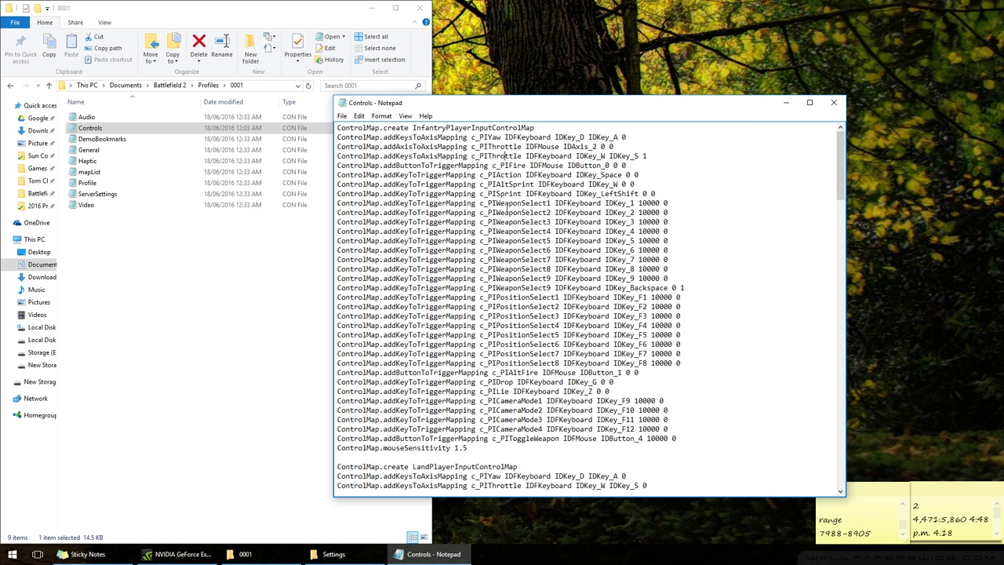
pyautogui.click(524, 249)
# Look through the land and air control maps and highlight the HelicopterPlayerInputControlMap heading line
pyautogui.scroll(-9, 481, 231)
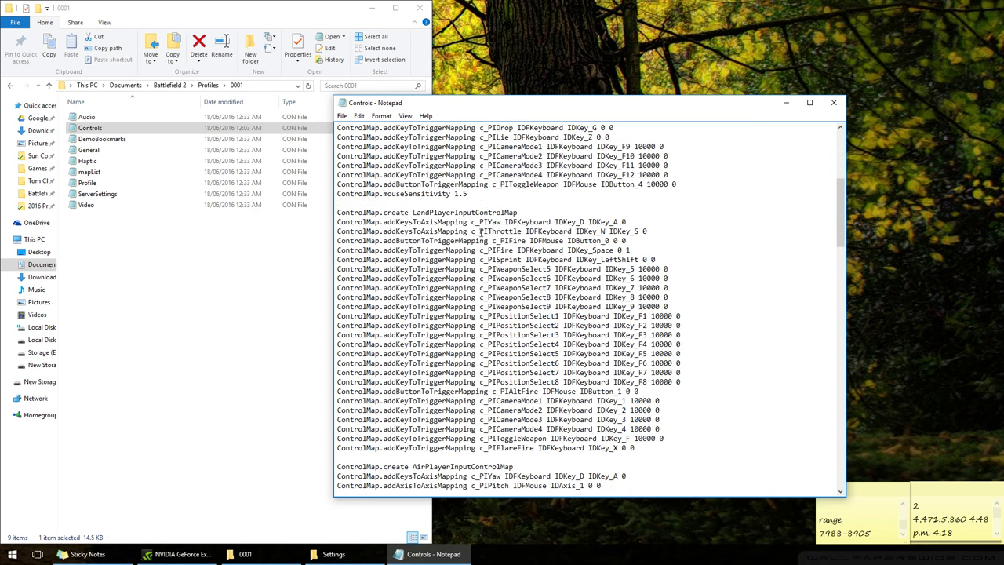
pyautogui.scroll(-6, 475, 231)
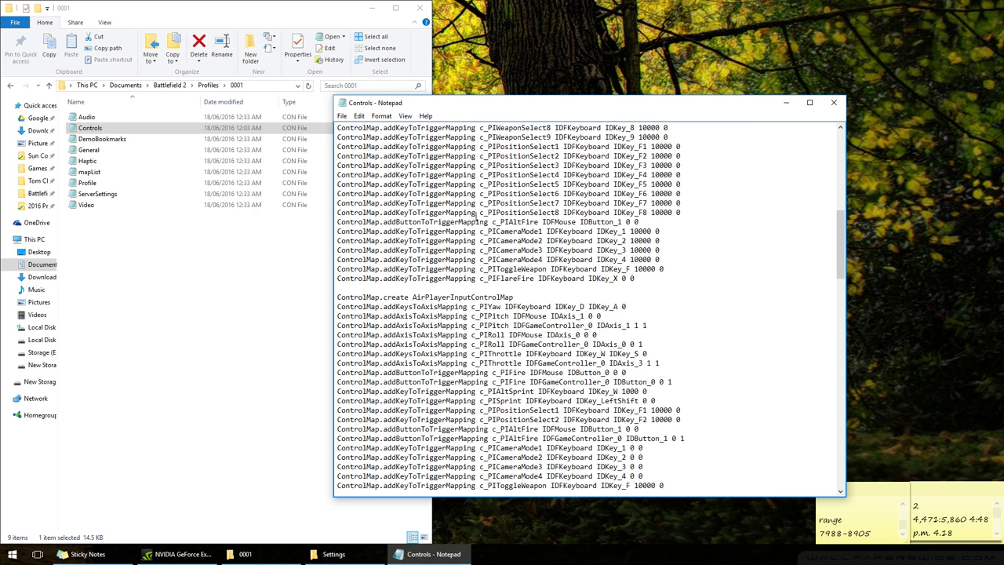
pyautogui.scroll(-5, 481, 178)
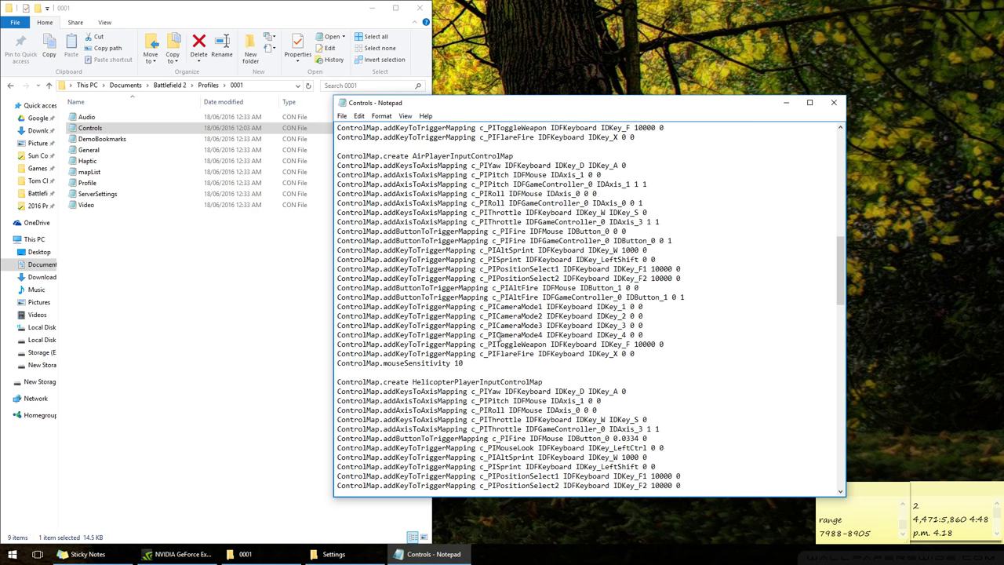
pyautogui.scroll(-3, 517, 390)
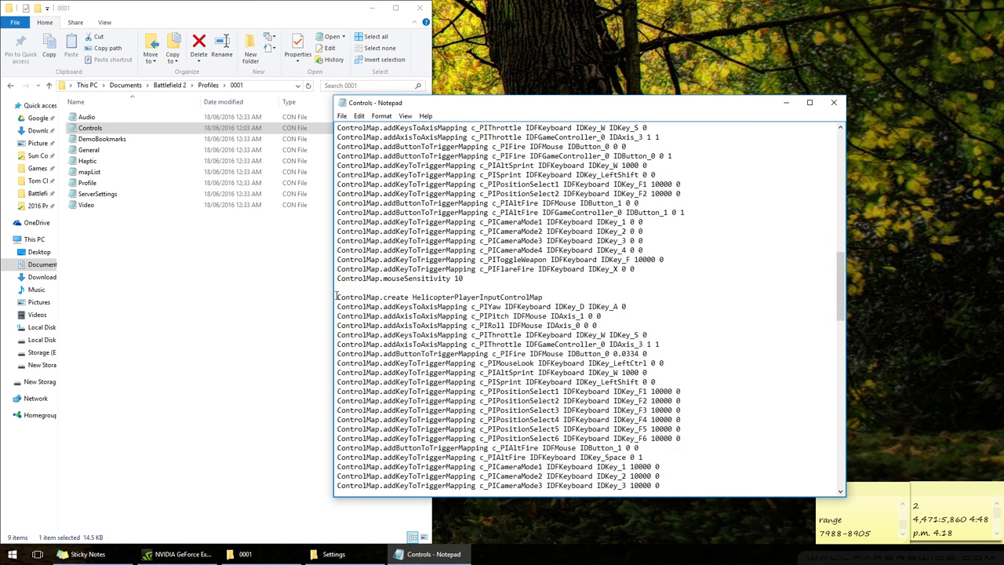
pyautogui.moveTo(338, 297); pyautogui.dragTo(539, 297)
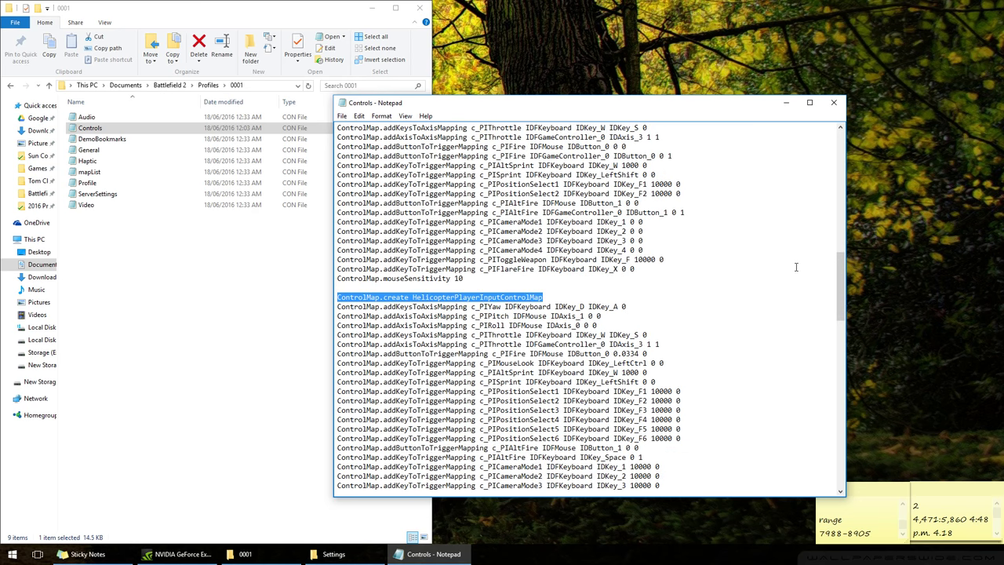
pyautogui.moveTo(845, 291)
pyautogui.mouseDown()
pyautogui.moveTo(837, 156)
pyautogui.moveTo(835, 298)
pyautogui.mouseUp()
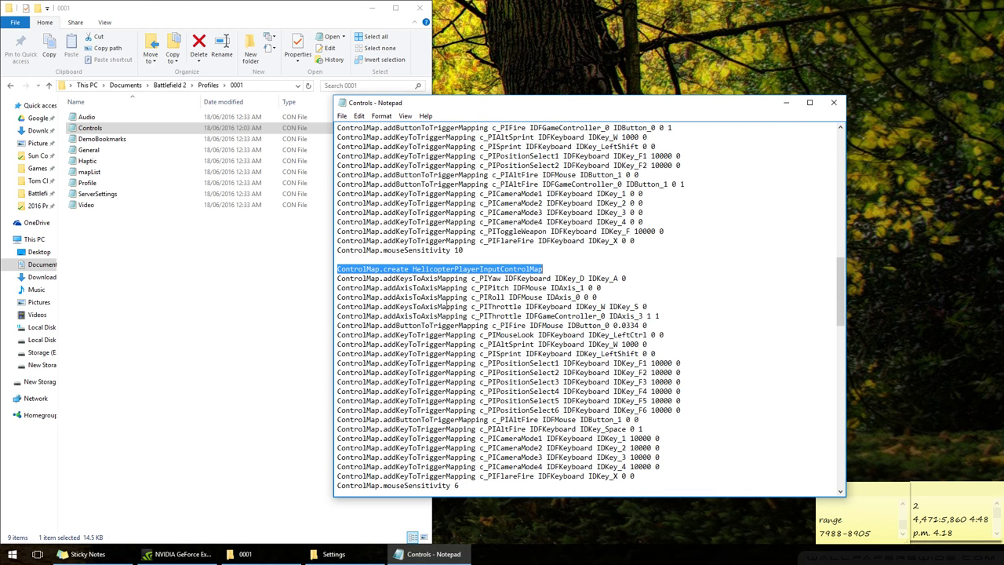
pyautogui.click(454, 269)
pyautogui.moveTo(552, 267); pyautogui.dragTo(335, 269)
pyautogui.moveTo(839, 290); pyautogui.dragTo(840, 310)
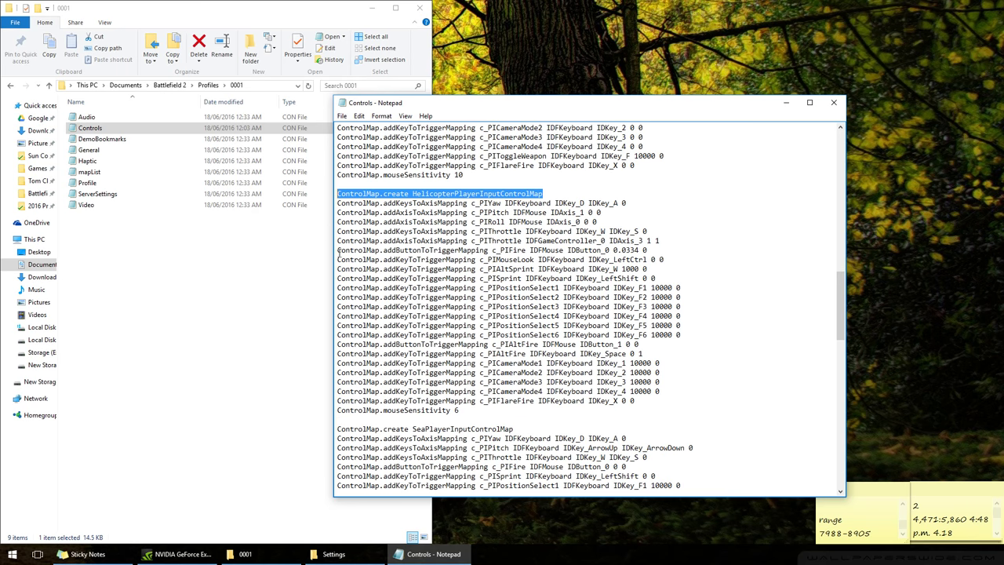
# Highlight the helicopter c_PIFire mouse mapping line, and then only its 0.0334 value
pyautogui.moveTo(338, 251); pyautogui.dragTo(648, 251)
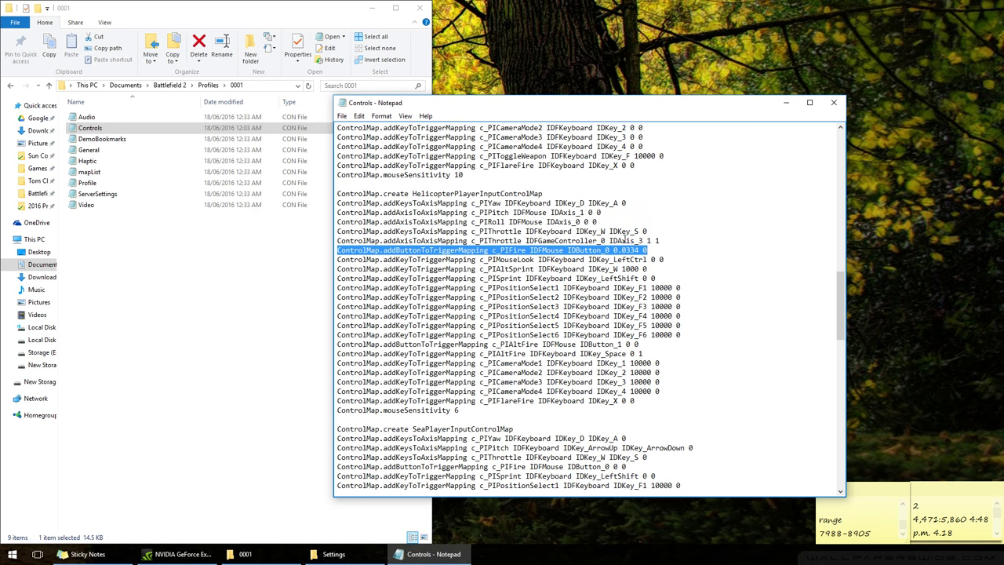
pyautogui.click(611, 249)
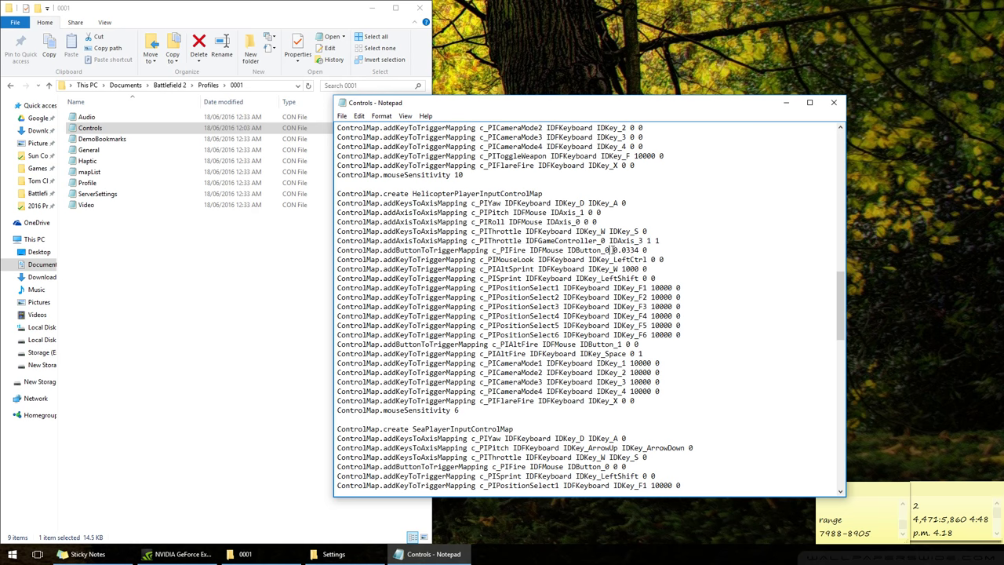
pyautogui.moveTo(613, 249); pyautogui.dragTo(639, 250)
# Find the c_GIOk mouse mapping in defaultGameControlMap and highlight the whole line
pyautogui.moveTo(840, 292); pyautogui.dragTo(855, 364)
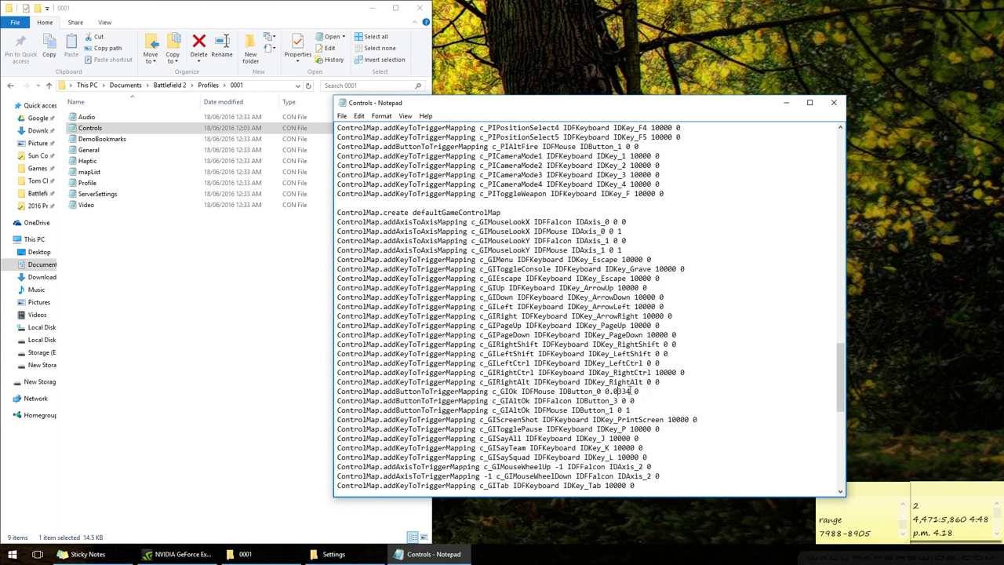
pyautogui.moveTo(642, 390); pyautogui.dragTo(337, 395)
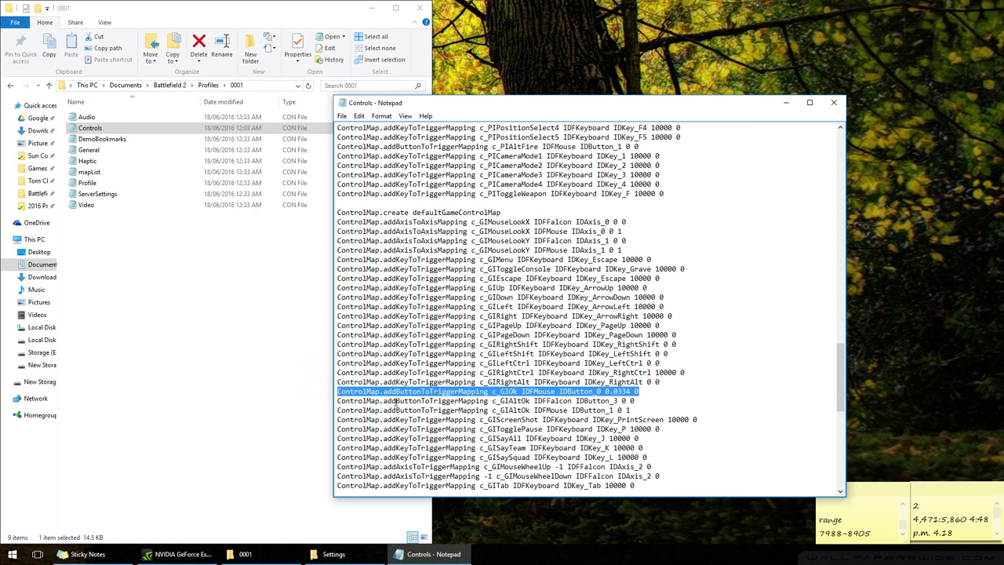